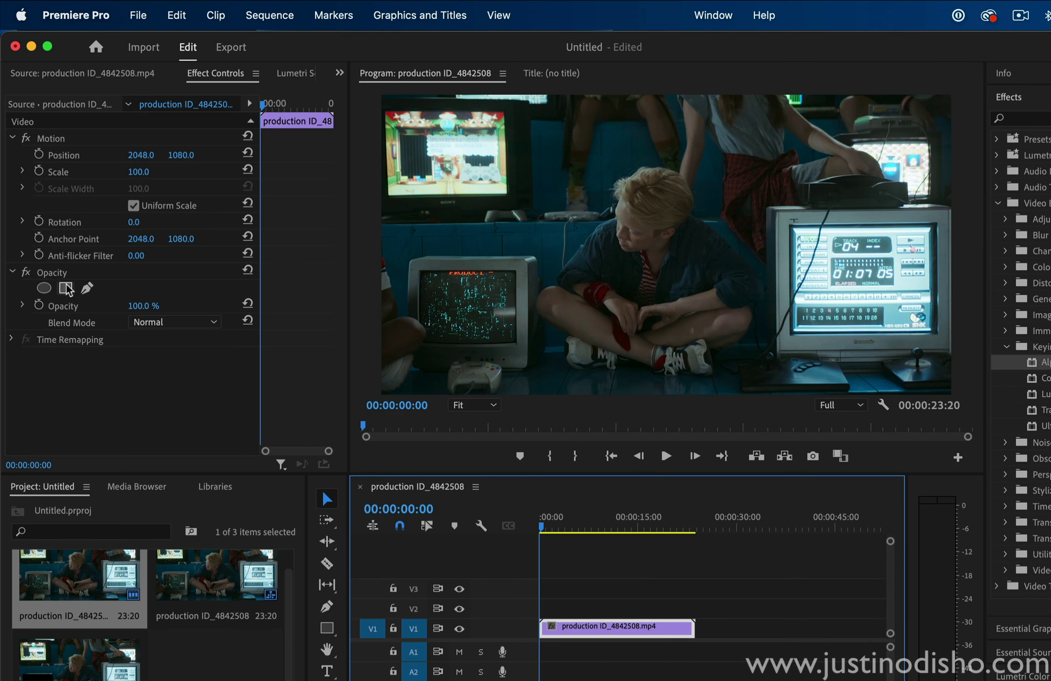
- Add two rectangle opacity masks, placing one over the lower-left TV and one toward the right TV
{"action": "left_click", "coordinate": [66, 288]}
{"action": "left_click_drag", "start_coordinate": [663, 249], "coordinate": [471, 314]}
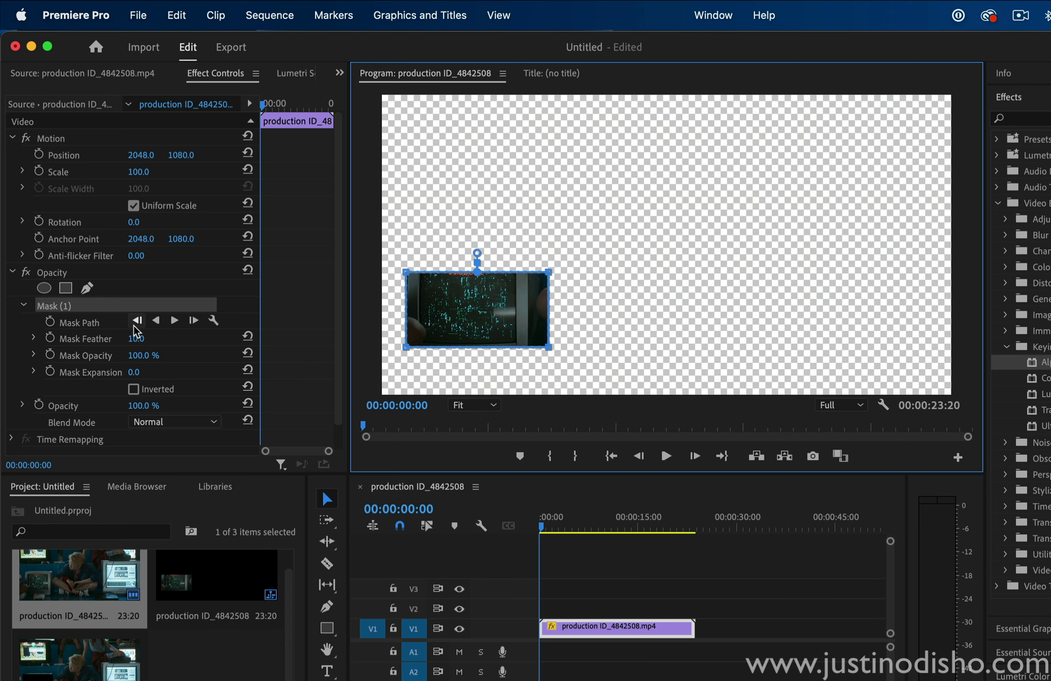
{"action": "left_click", "coordinate": [66, 288]}
{"action": "left_click_drag", "start_coordinate": [680, 237], "coordinate": [857, 280]}
- Invert Mask (1) and move the uninverted Mask (2) onto the lower-left TV
{"action": "left_click", "coordinate": [134, 389]}
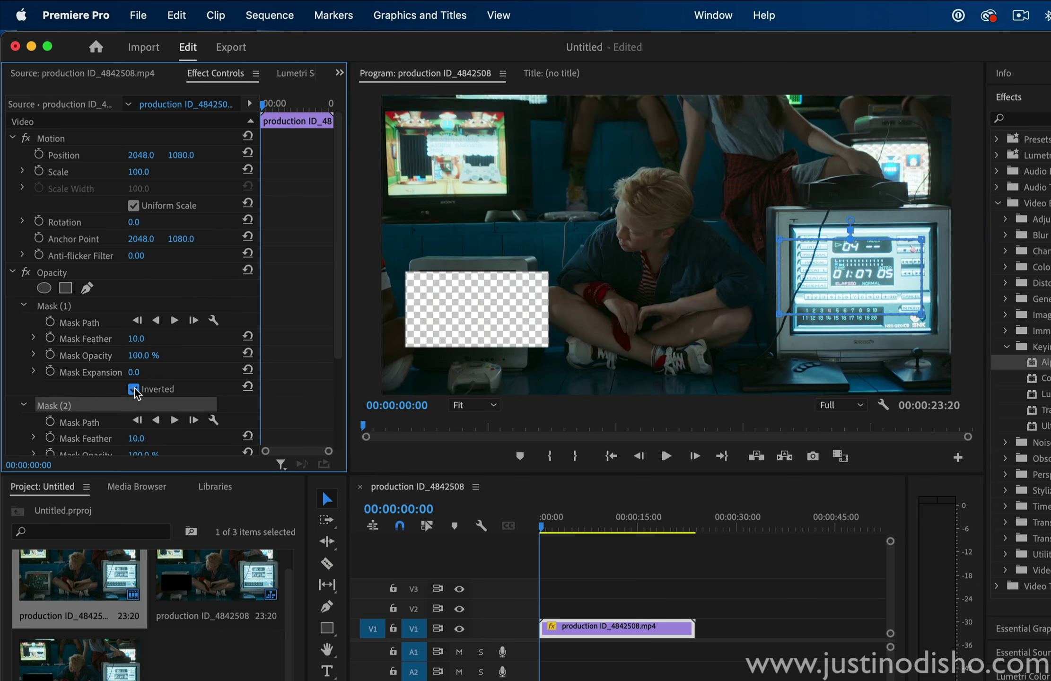
{"action": "left_click_drag", "start_coordinate": [341, 260], "coordinate": [340, 319]}
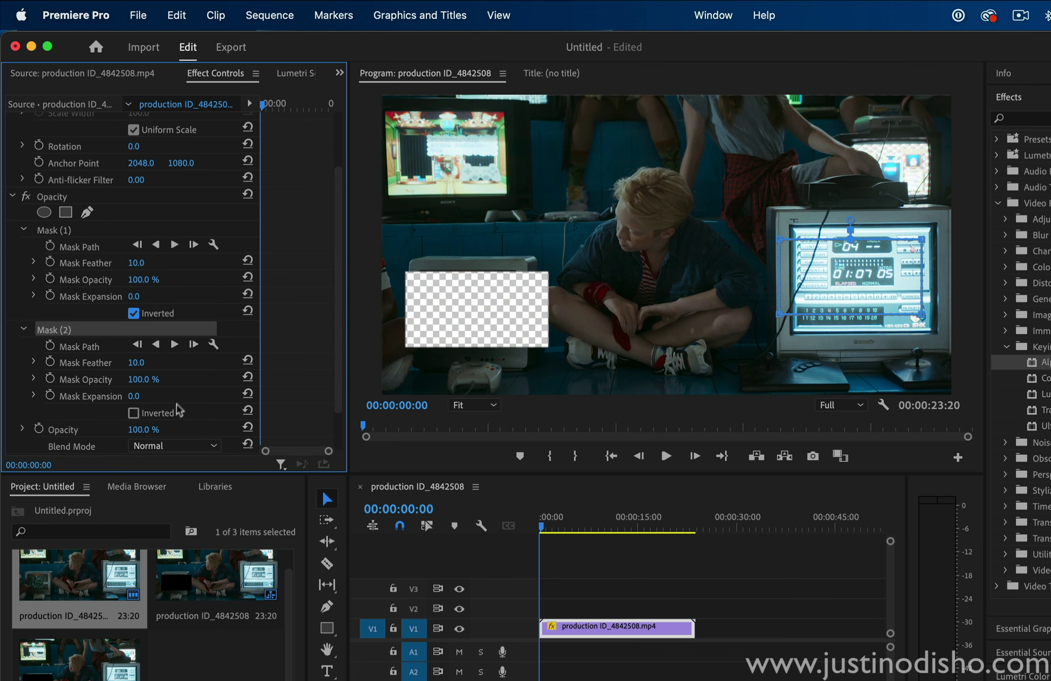
{"action": "left_click", "coordinate": [134, 413]}
{"action": "left_click", "coordinate": [133, 413]}
{"action": "left_click_drag", "start_coordinate": [844, 271], "coordinate": [497, 322]}
{"action": "left_click", "coordinate": [279, 317]}
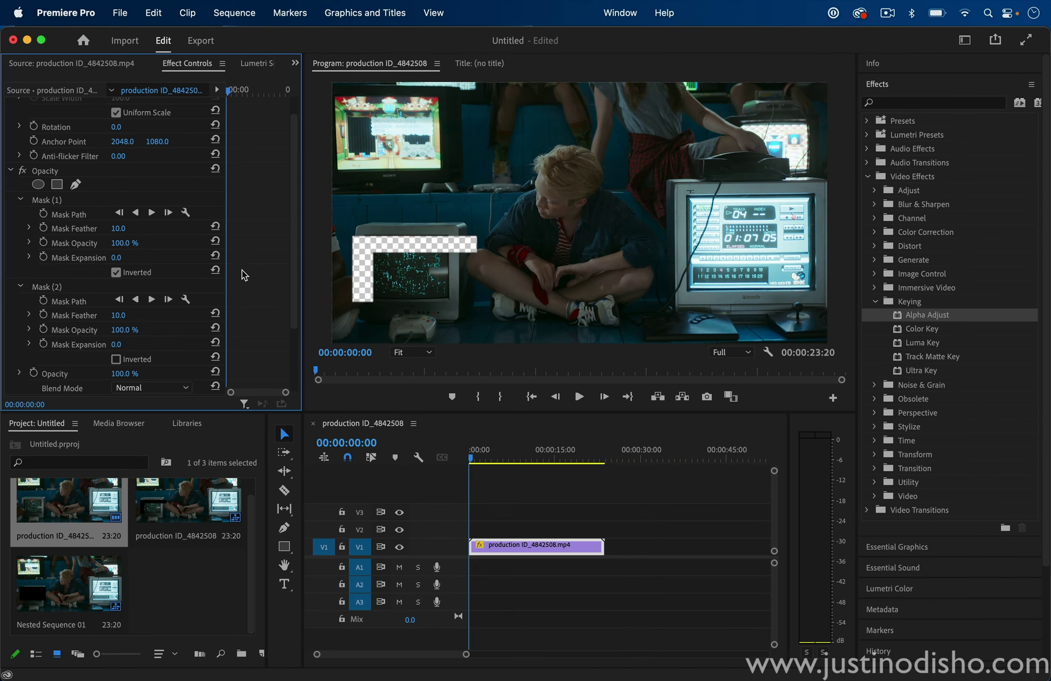
- Delete Mask (2) and nest the clip as Nested Sequence 02
{"action": "left_click", "coordinate": [56, 201]}
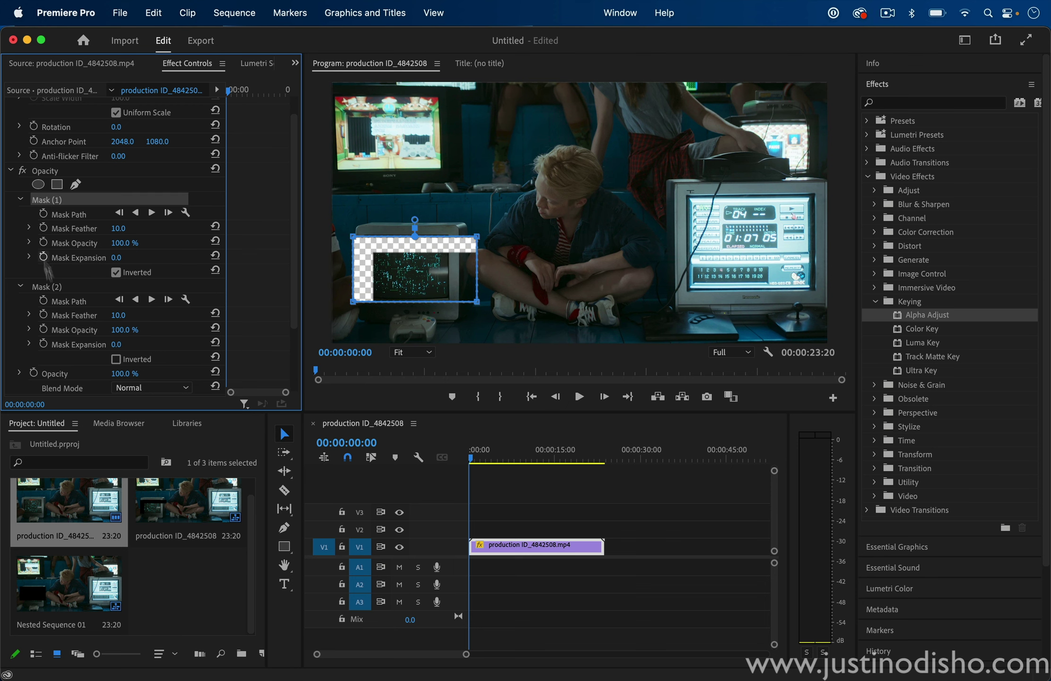
{"action": "left_click", "coordinate": [50, 287]}
{"action": "key", "text": "BackSpace"}
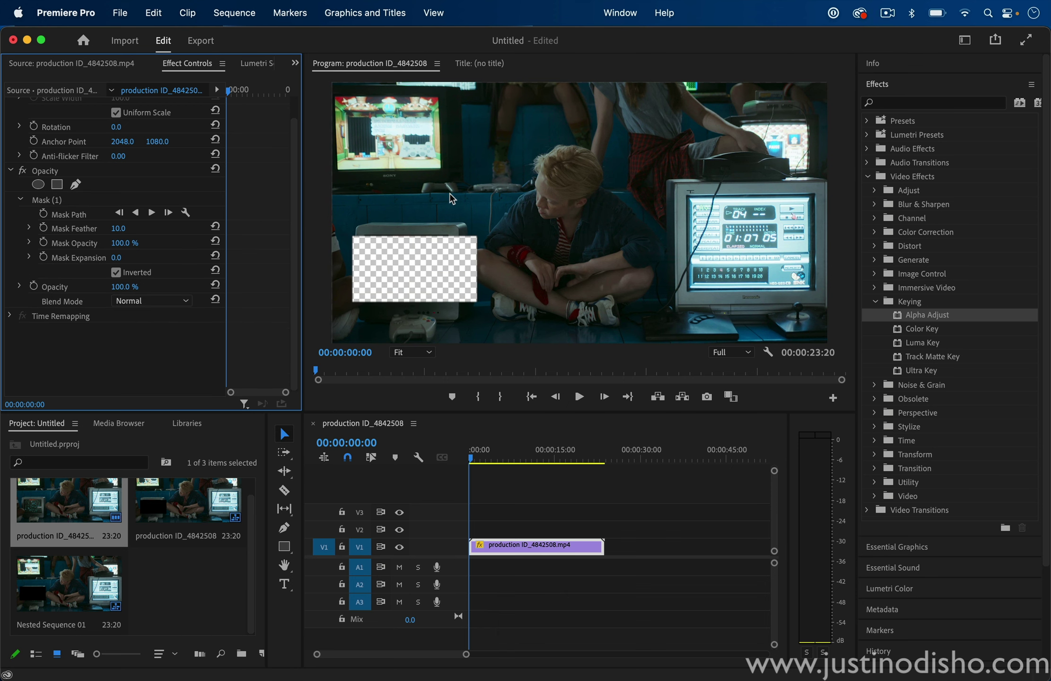
{"action": "right_click", "coordinate": [534, 547]}
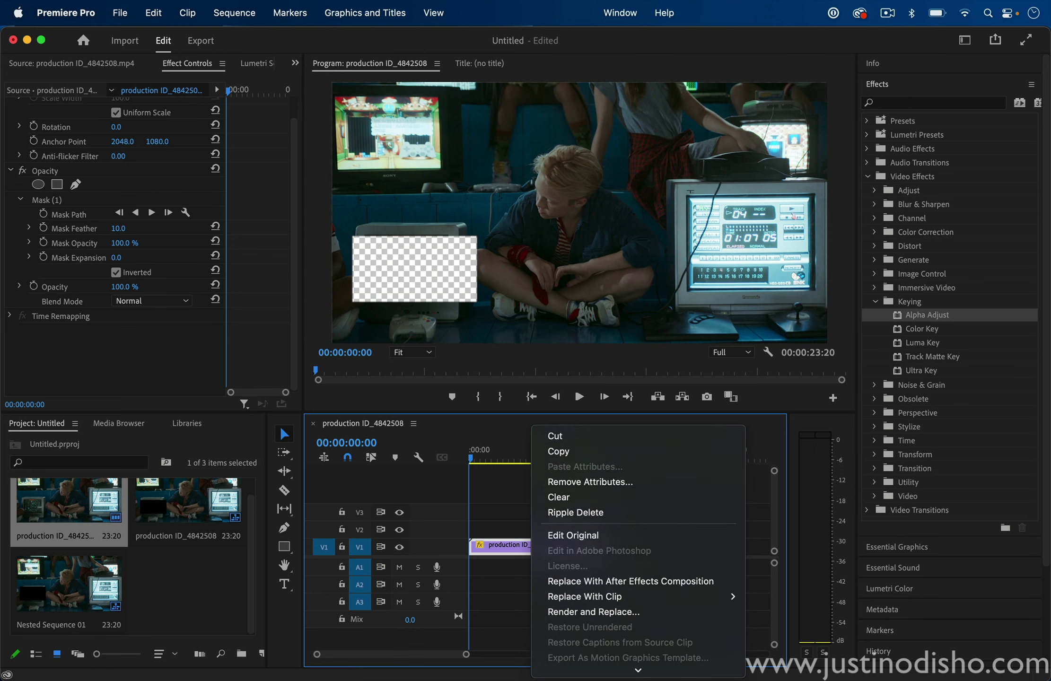
{"action": "key", "text": "Return"}
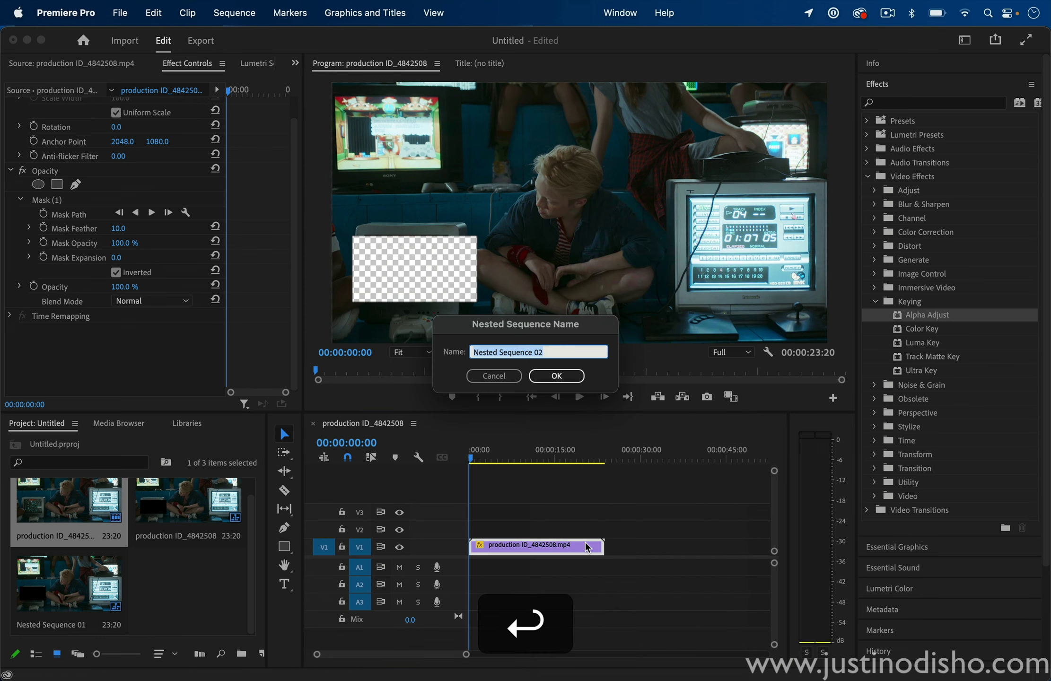
{"action": "key", "text": "Return"}
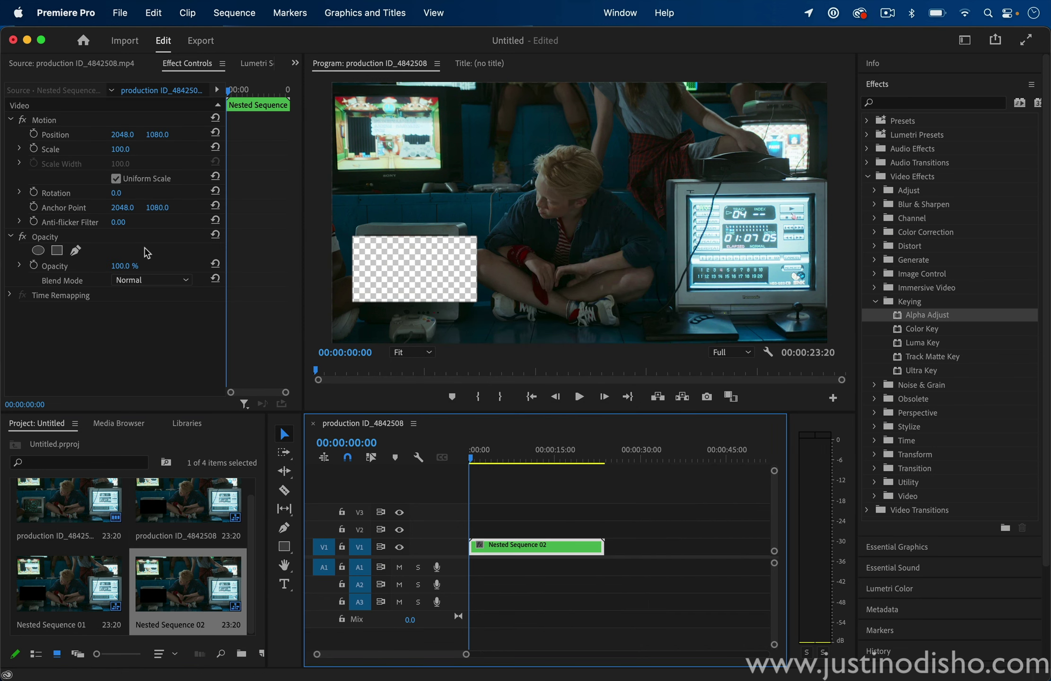
- Add an inverted rectangle opacity mask positioned over the right TV screen
{"action": "left_click", "coordinate": [57, 250]}
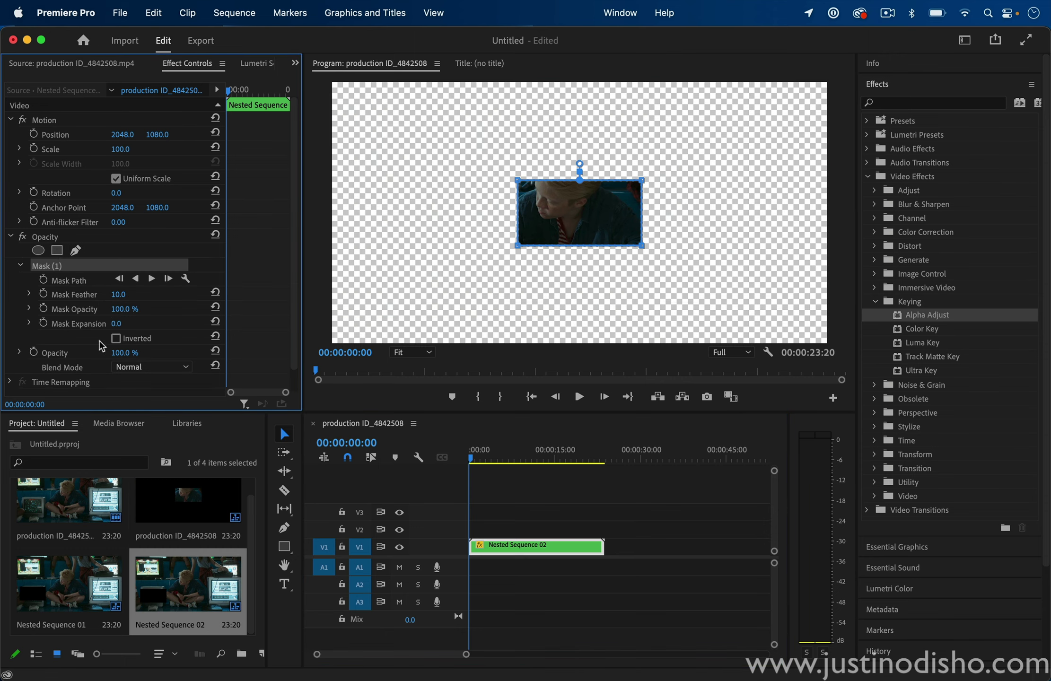
{"action": "left_click", "coordinate": [116, 338]}
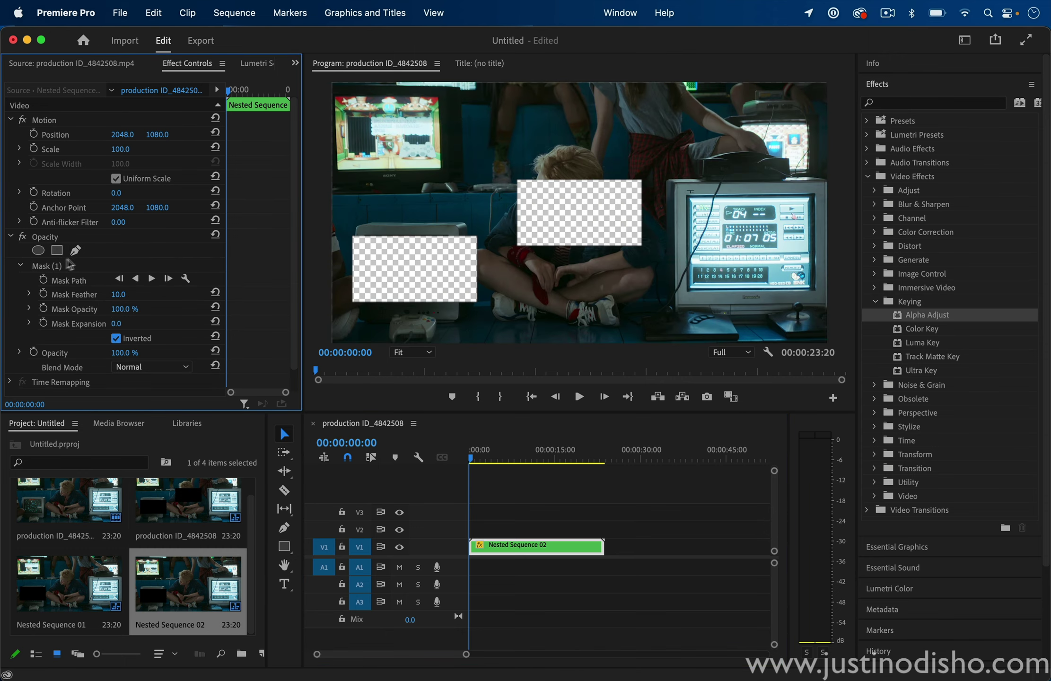
{"action": "left_click", "coordinate": [64, 266]}
{"action": "left_click_drag", "start_coordinate": [558, 209], "coordinate": [731, 228]}
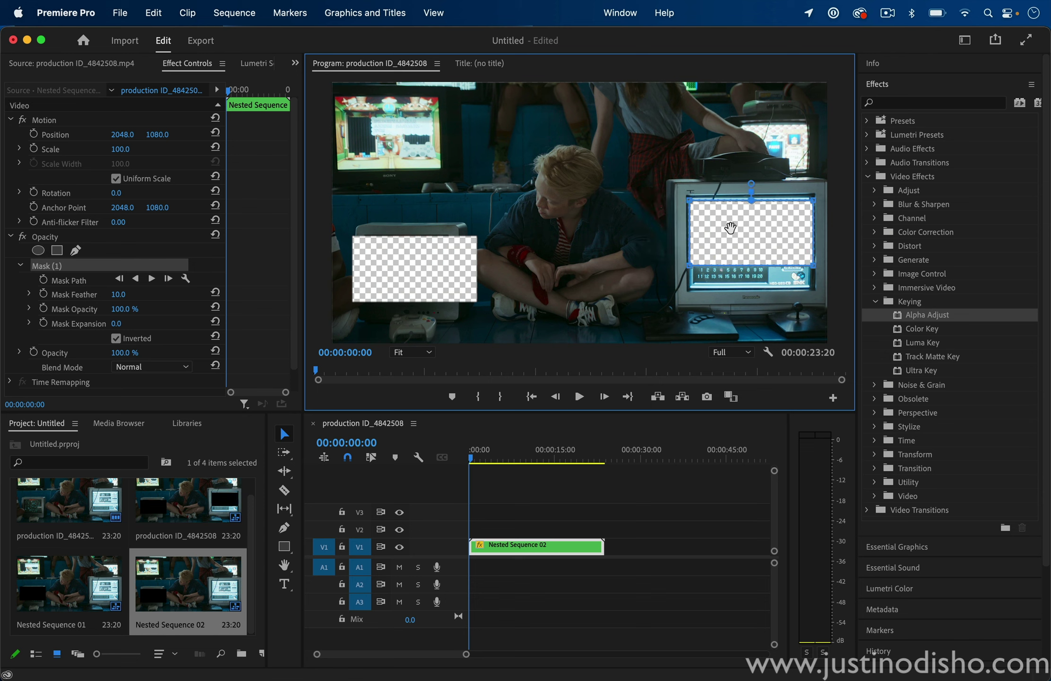
{"action": "left_click", "coordinate": [182, 268]}
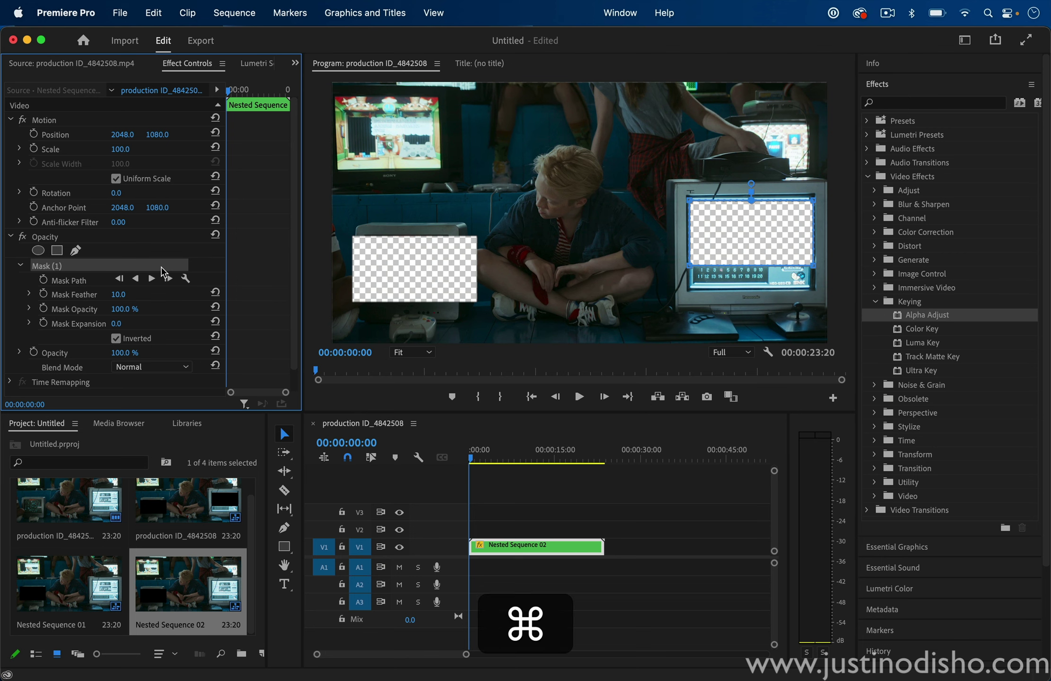
- Undo the nest twice with Cmd+Z, then delete both masks from the original clip
{"action": "key", "text": "super+z"}
{"action": "key", "text": "super+z"}
{"action": "key", "text": "super+z"}
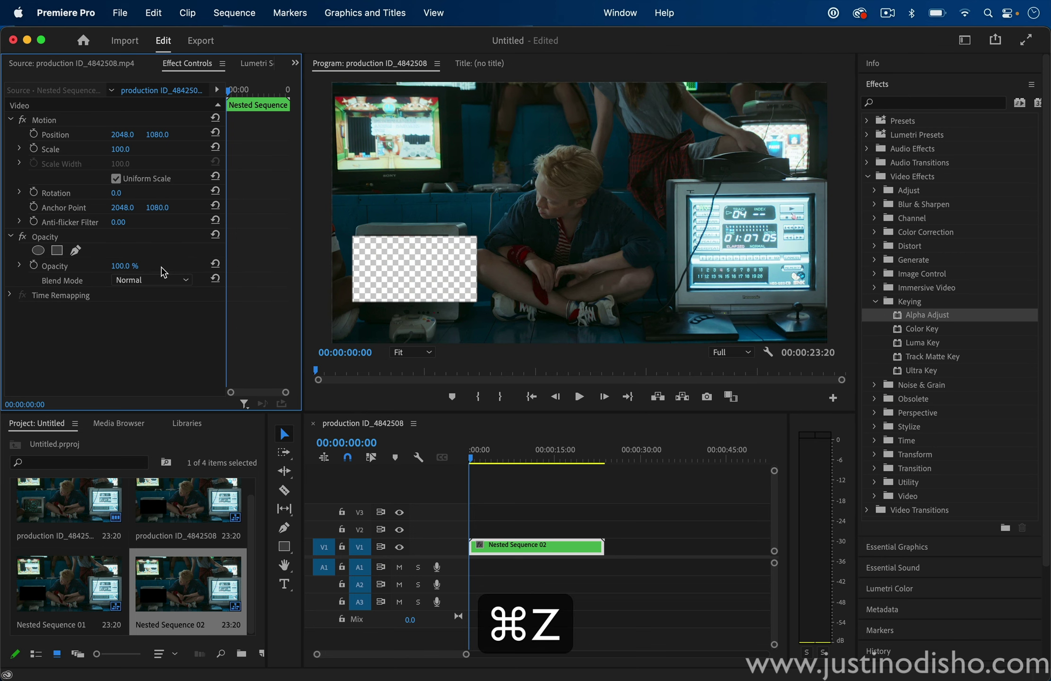
{"action": "key", "text": "super+z"}
{"action": "key", "text": "super+z"}
{"action": "key", "text": "super+z"}
{"action": "key", "text": "super+z"}
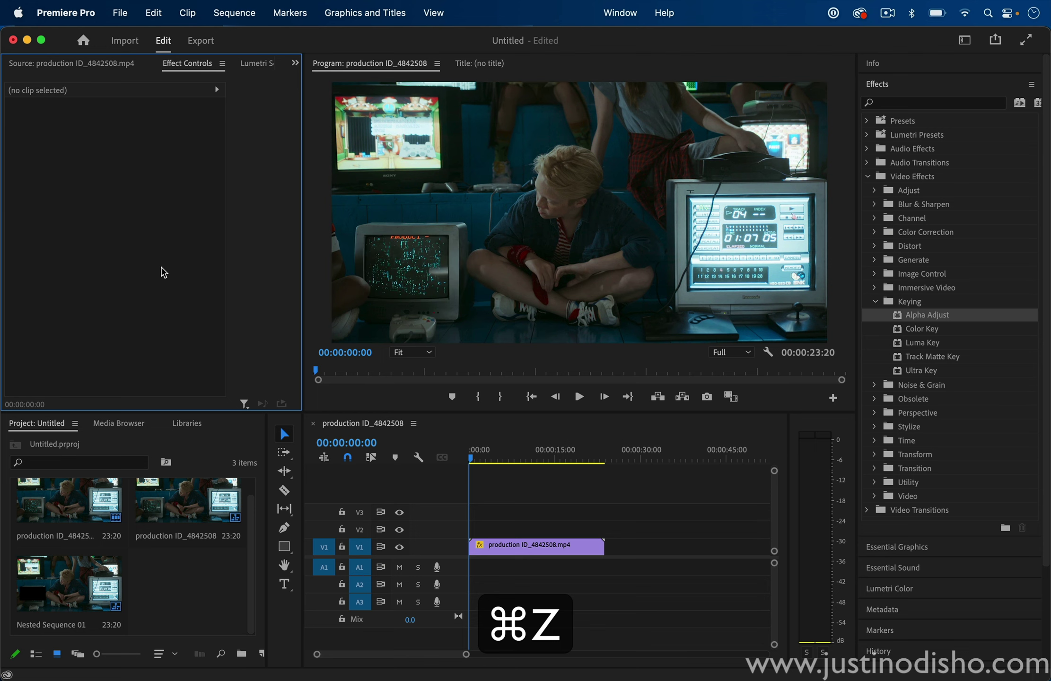
{"action": "left_click", "coordinate": [544, 547]}
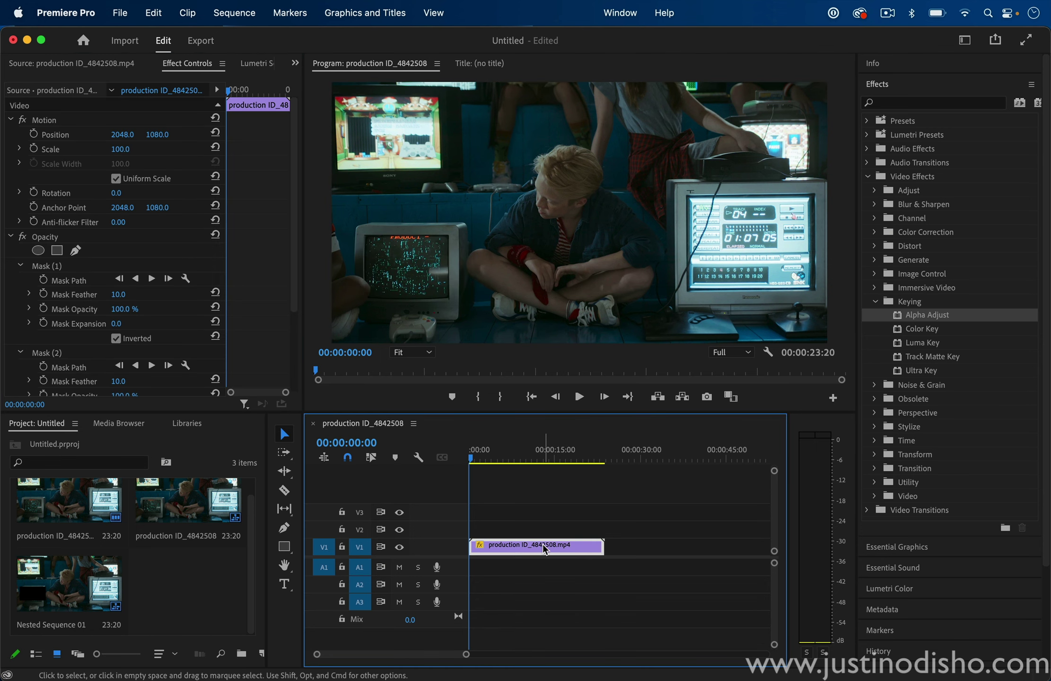
{"action": "left_click", "coordinate": [66, 268]}
{"action": "key", "text": "BackSpace"}
{"action": "left_click", "coordinate": [67, 268]}
{"action": "key", "text": "BackSpace"}
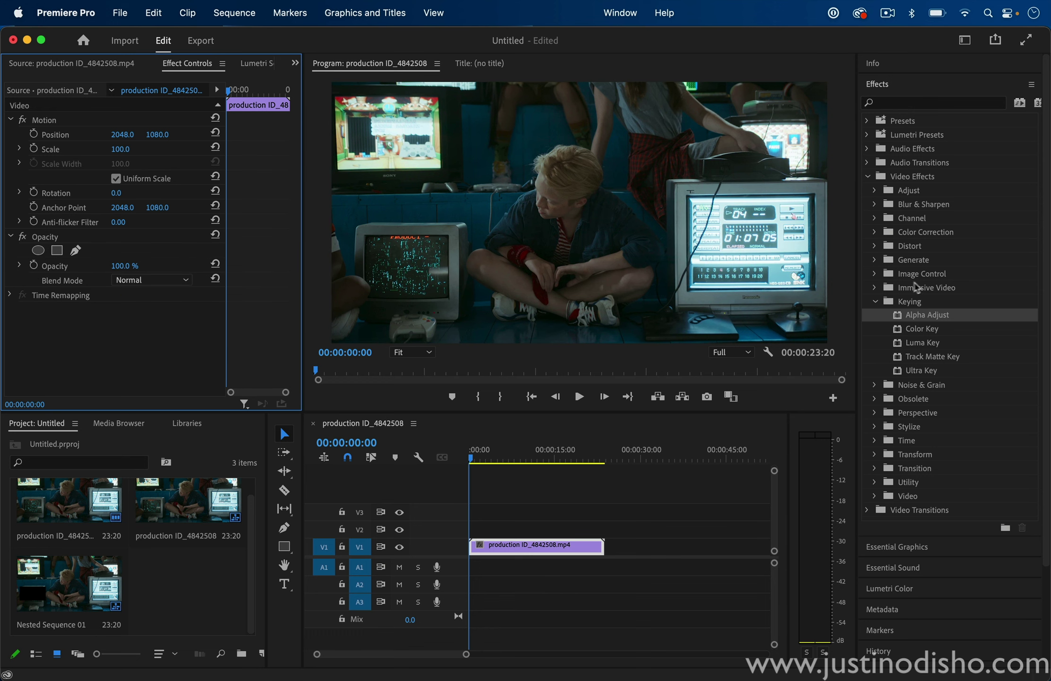
- Apply Keying > Alpha Adjust to the production ID_4842508.mp4 clip and test-scrub its Opacity
{"action": "left_click", "coordinate": [907, 306]}
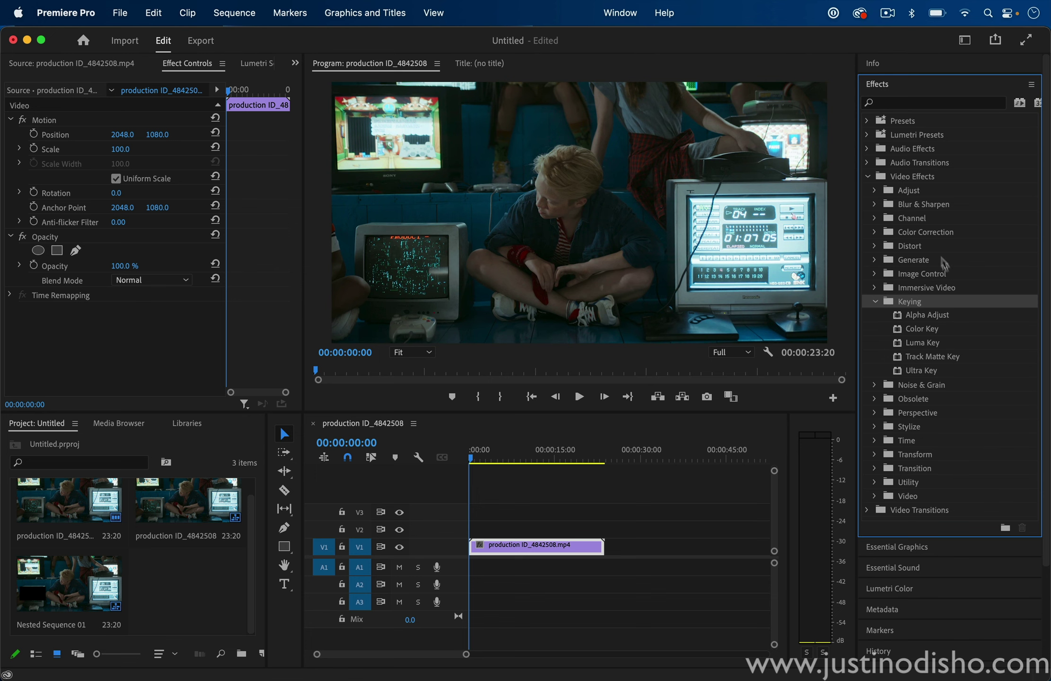
{"action": "left_click", "coordinate": [944, 318]}
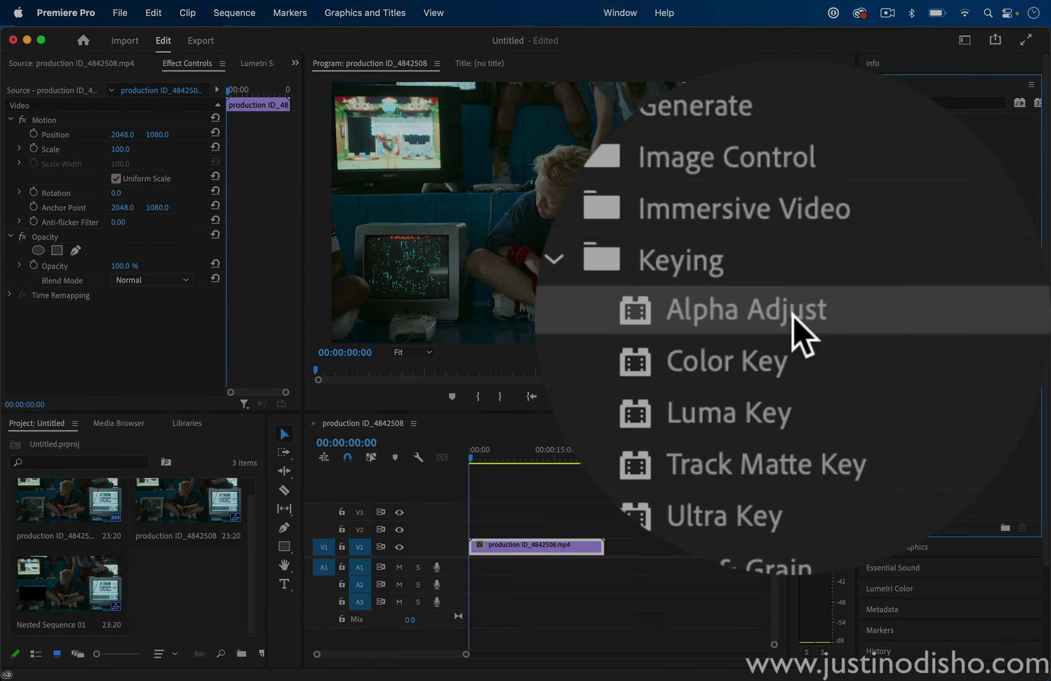
{"action": "left_click_drag", "start_coordinate": [939, 316], "coordinate": [524, 545]}
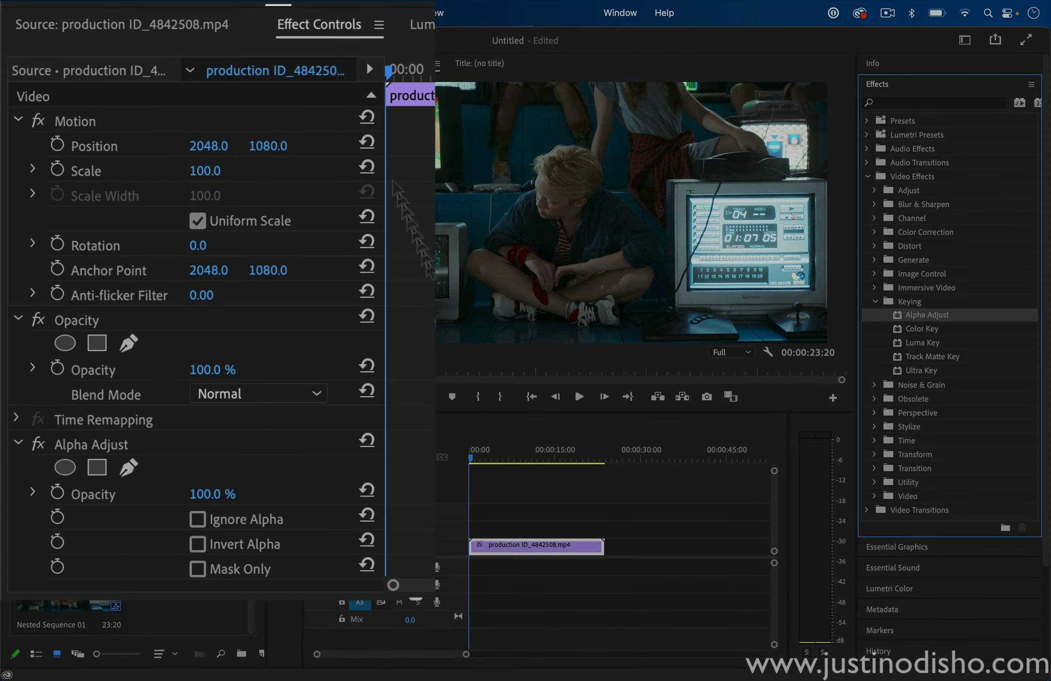
{"action": "scroll", "coordinate": [301, 258], "scroll_direction": "down", "scroll_amount": 2}
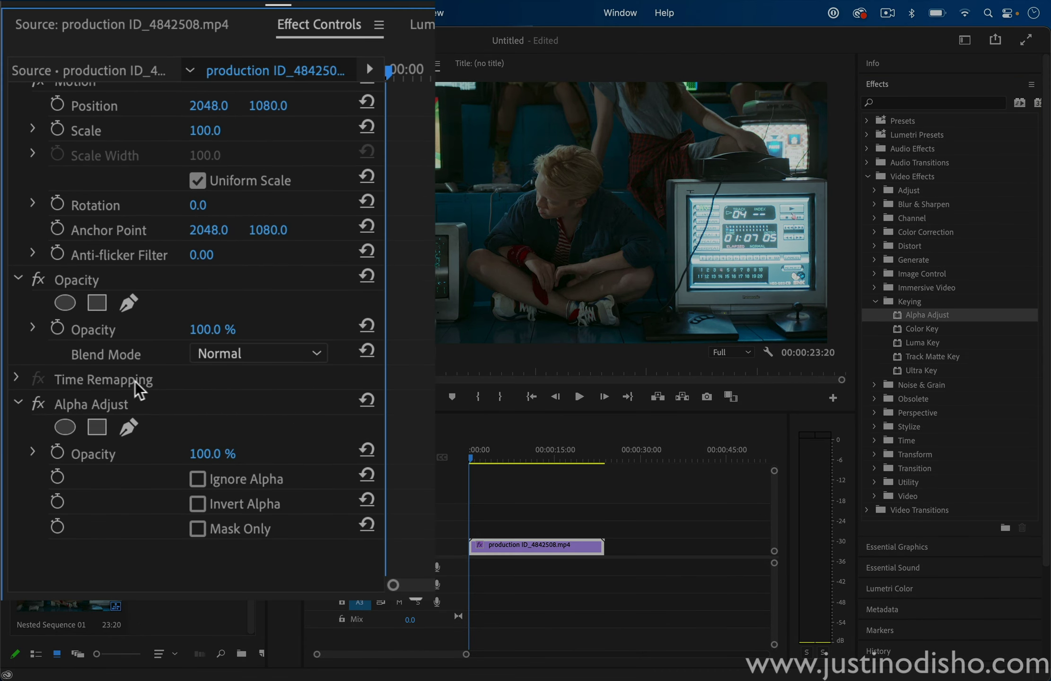
{"action": "left_click", "coordinate": [108, 405]}
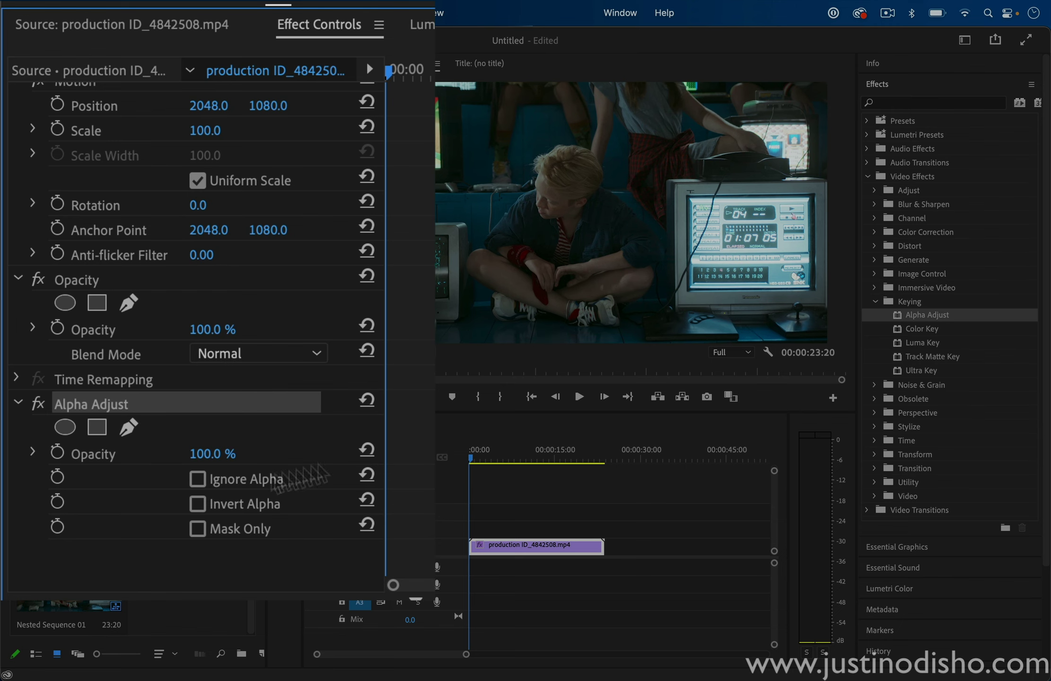
{"action": "mouse_move", "coordinate": [208, 454]}
{"action": "left_mouse_down"}
{"action": "mouse_move", "coordinate": [128, 455]}
{"action": "mouse_move", "coordinate": [211, 454]}
{"action": "left_mouse_up"}
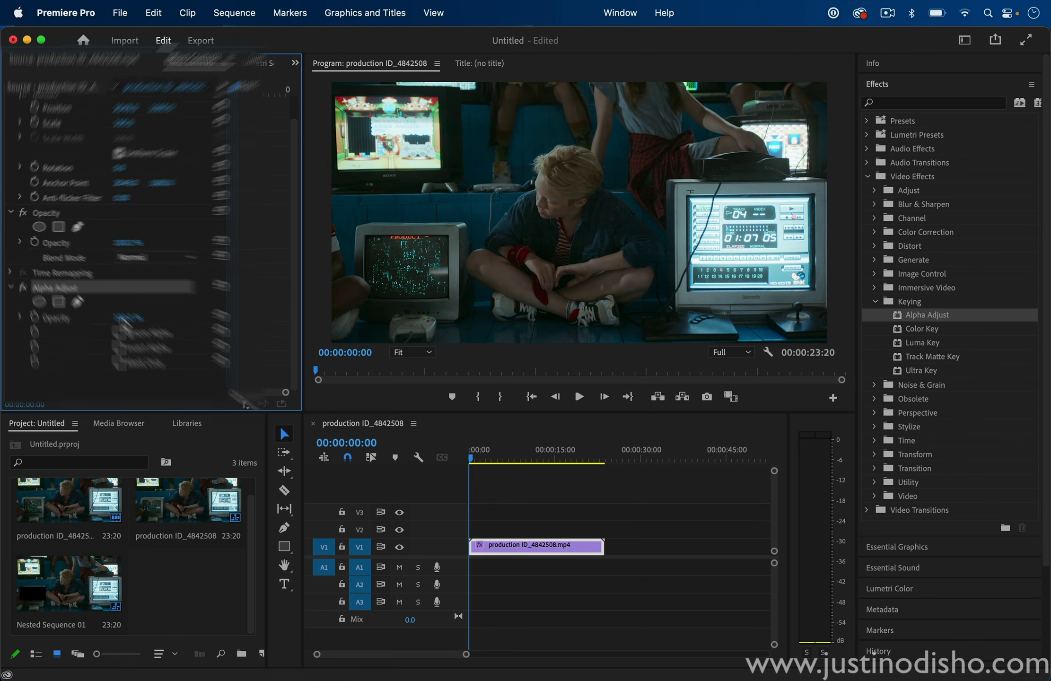
- Set Alpha Adjust opacity to 0% and fit a rectangle mask over the lower-left monitor's screen
{"action": "left_click_drag", "start_coordinate": [223, 454], "coordinate": [142, 454]}
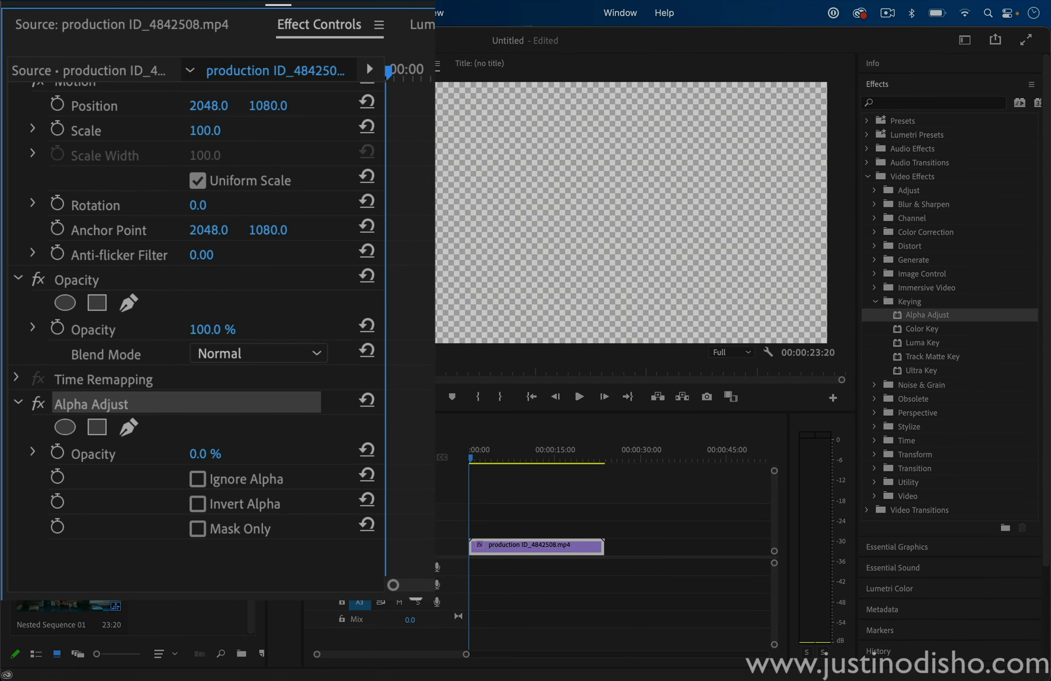
{"action": "left_click", "coordinate": [96, 434]}
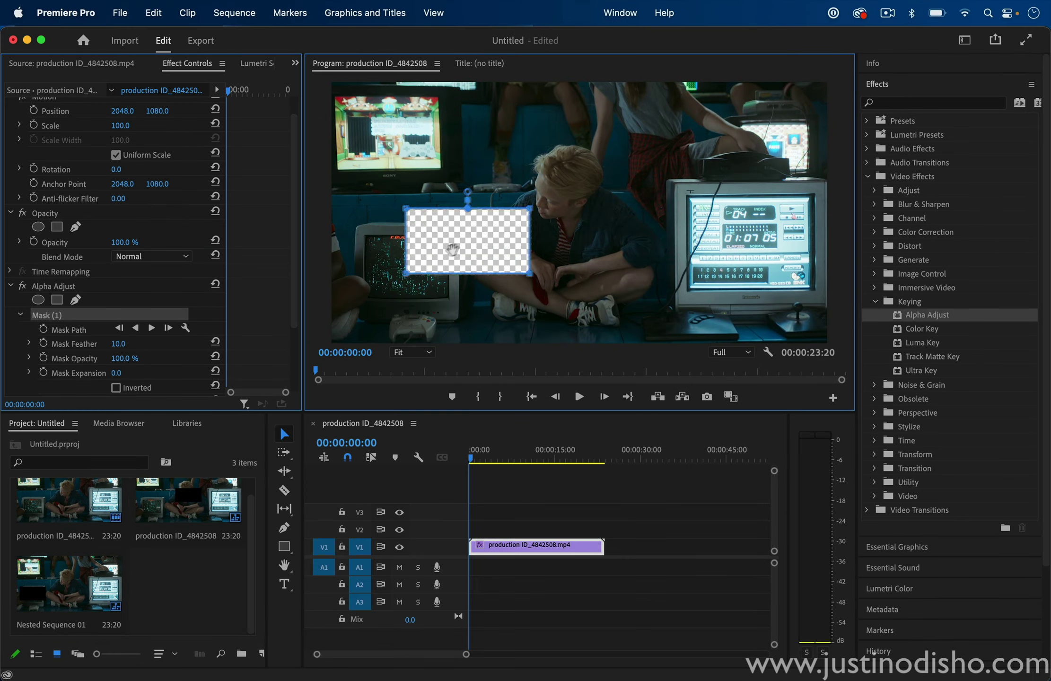
{"action": "left_click_drag", "start_coordinate": [447, 253], "coordinate": [432, 267]}
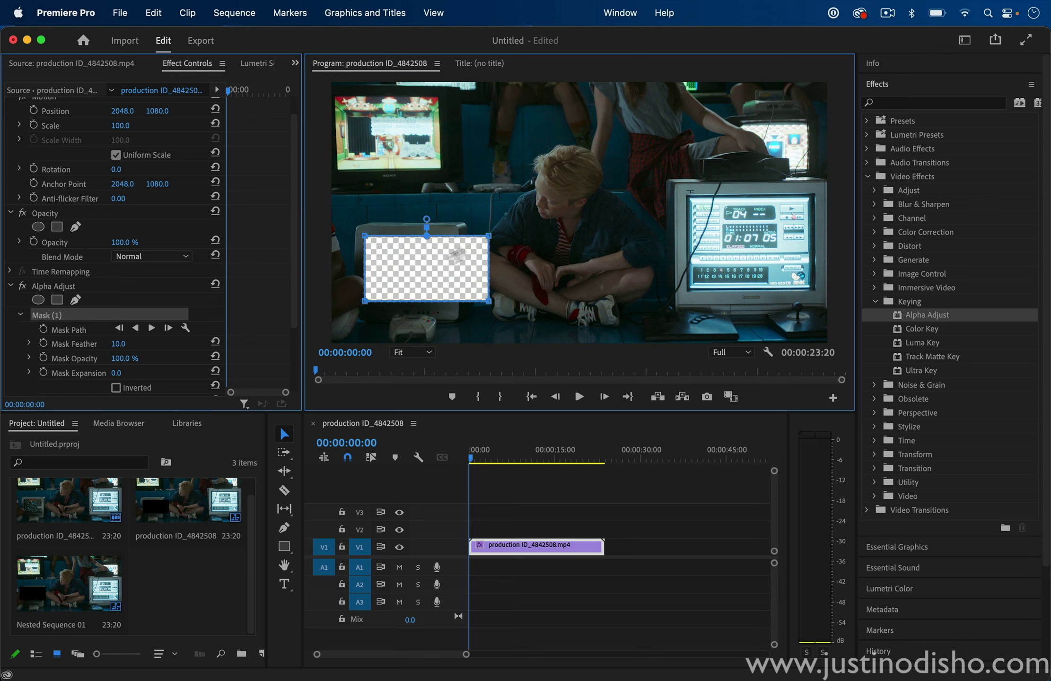
{"action": "left_click_drag", "start_coordinate": [488, 235], "coordinate": [448, 241]}
{"action": "left_click_drag", "start_coordinate": [489, 301], "coordinate": [447, 300]}
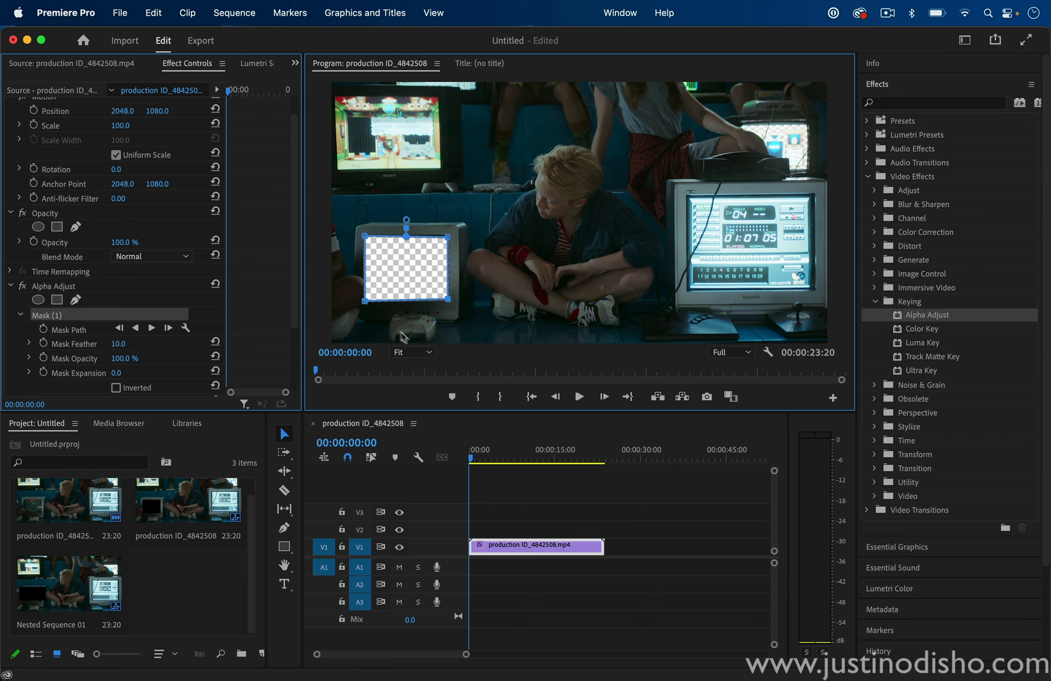
- At 100% zoom, bend the mask's left edge to the screen and set Mask Feather to 0
{"action": "left_click", "coordinate": [411, 354]}
{"action": "left_click", "coordinate": [423, 451]}
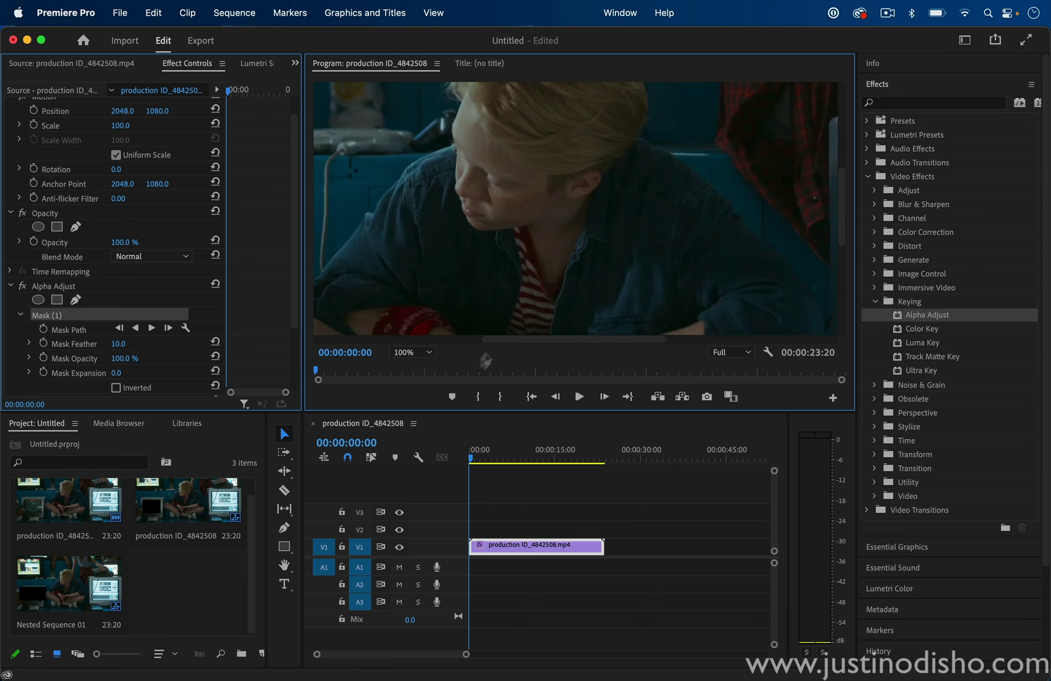
{"action": "left_click_drag", "start_coordinate": [509, 340], "coordinate": [342, 340]}
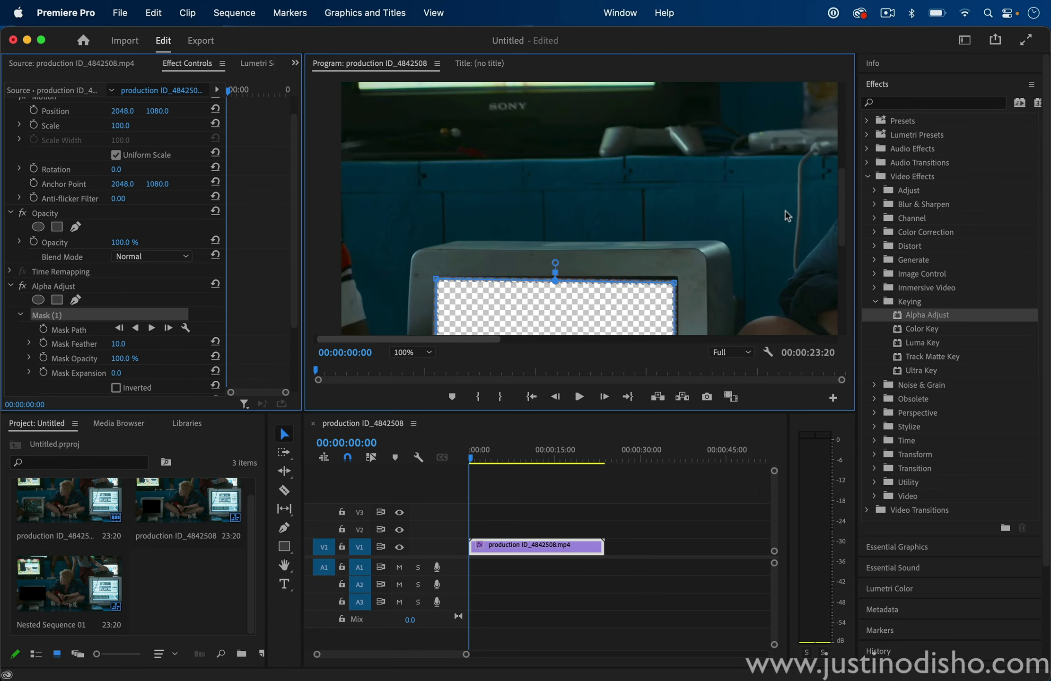
{"action": "left_click_drag", "start_coordinate": [841, 194], "coordinate": [841, 274]}
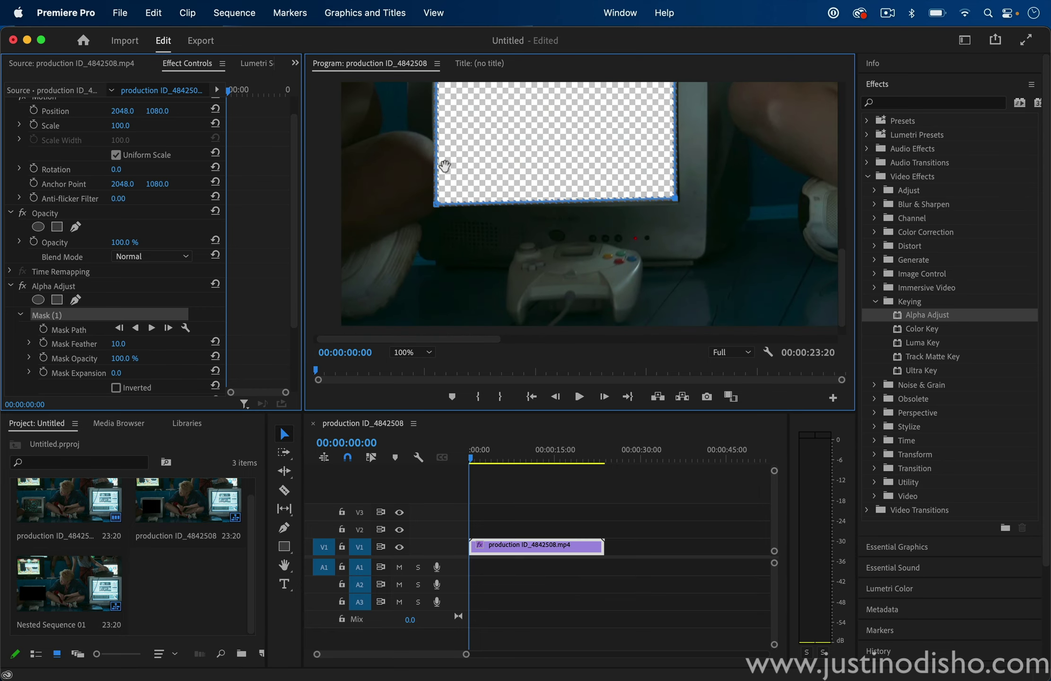
{"action": "left_click_drag", "start_coordinate": [436, 168], "coordinate": [459, 184]}
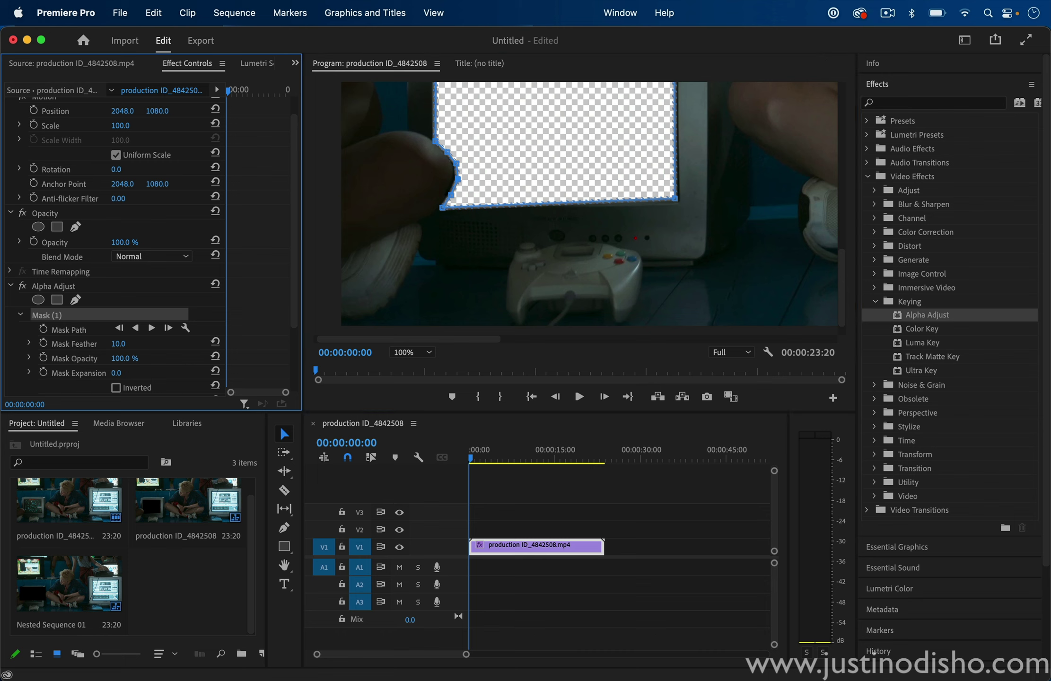
{"action": "mouse_move", "coordinate": [118, 344]}
{"action": "left_mouse_down"}
{"action": "mouse_move", "coordinate": [142, 344]}
{"action": "mouse_move", "coordinate": [131, 349]}
{"action": "mouse_move", "coordinate": [156, 374]}
{"action": "mouse_move", "coordinate": [111, 359]}
{"action": "mouse_move", "coordinate": [127, 358]}
{"action": "left_mouse_up"}
{"action": "key", "text": "super+z"}
{"action": "scroll", "coordinate": [165, 360], "scroll_direction": "down", "scroll_amount": 1}
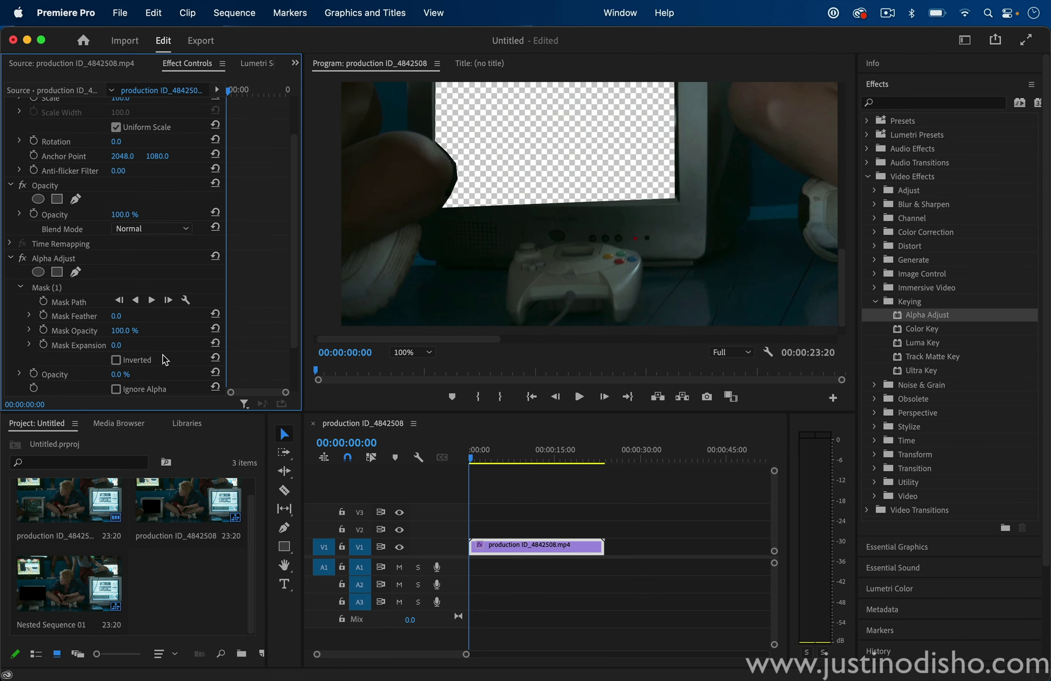
{"action": "left_click", "coordinate": [411, 353]}
- Return the preview to Fit and shape Mask (2) over the large right monitor's screen
{"action": "left_click", "coordinate": [423, 368]}
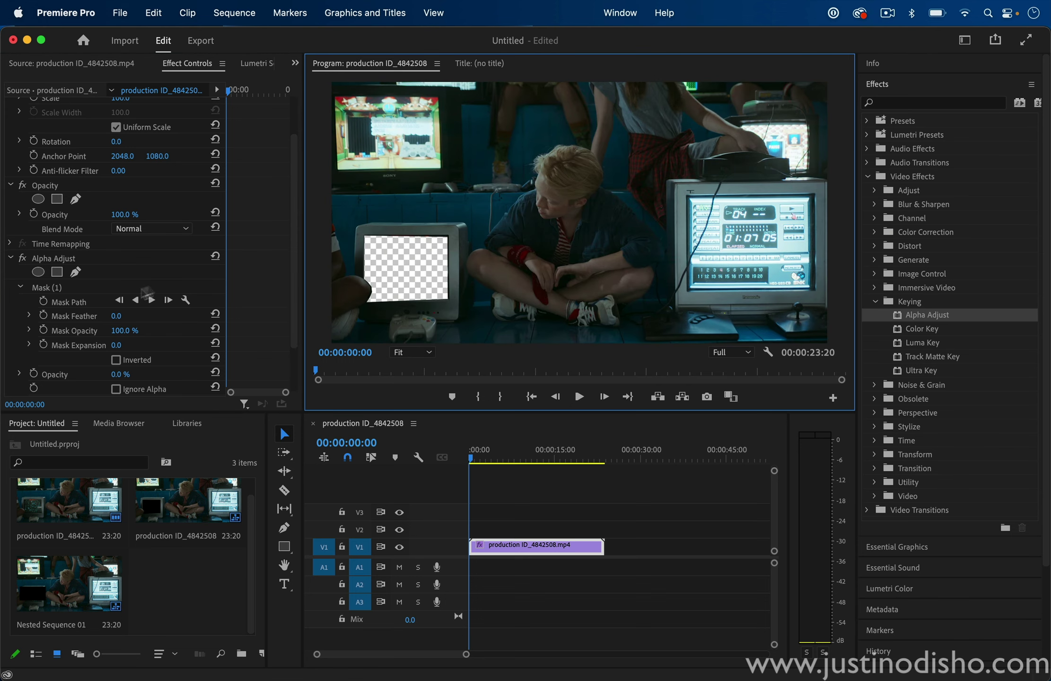
{"action": "left_click", "coordinate": [57, 272]}
{"action": "left_click_drag", "start_coordinate": [568, 211], "coordinate": [809, 236]}
{"action": "left_click_drag", "start_coordinate": [734, 221], "coordinate": [744, 219]}
{"action": "left_click_drag", "start_coordinate": [813, 259], "coordinate": [812, 289]}
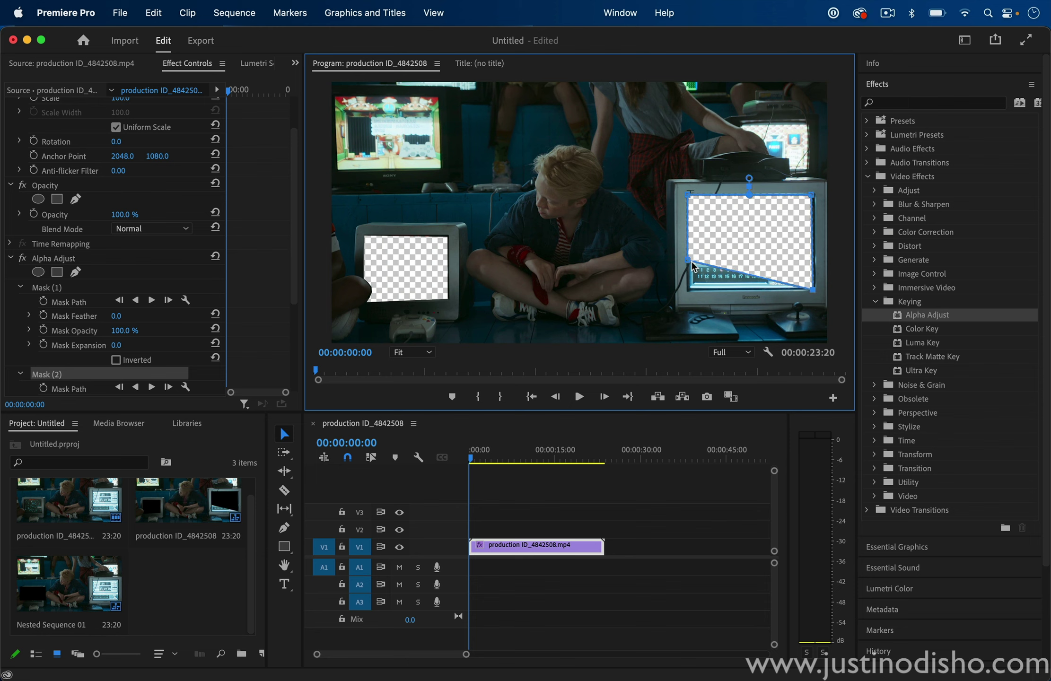
{"action": "left_click_drag", "start_coordinate": [692, 267], "coordinate": [691, 288]}
{"action": "key", "text": "super+z"}
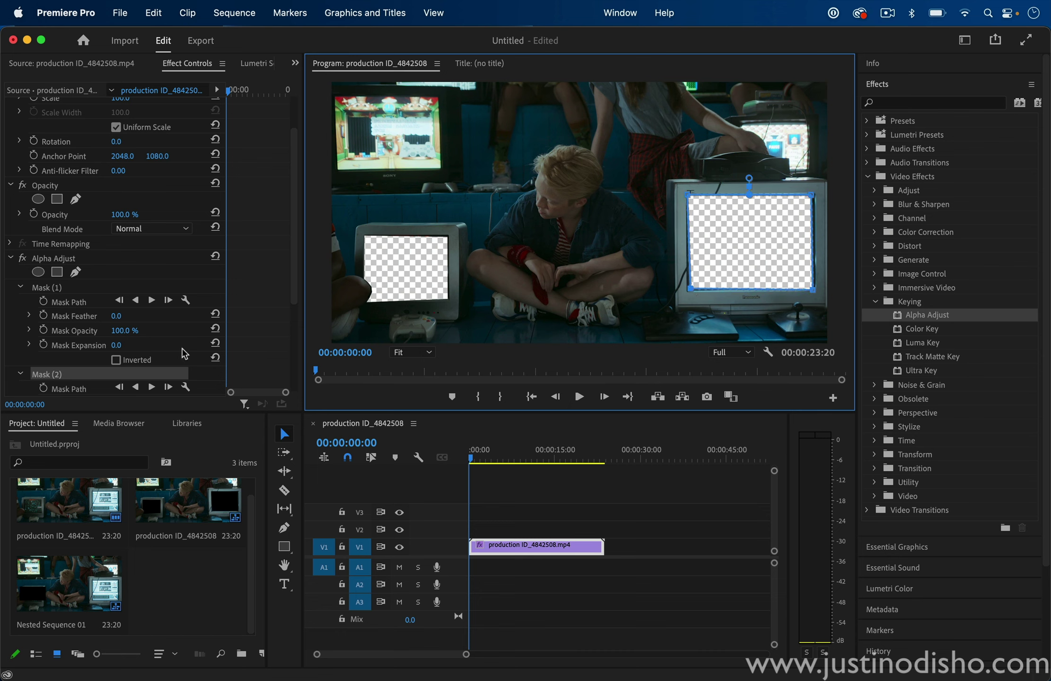
- Add Mask (3) and fit its four corners to the top-left monitor's screen
{"action": "left_click", "coordinate": [57, 272]}
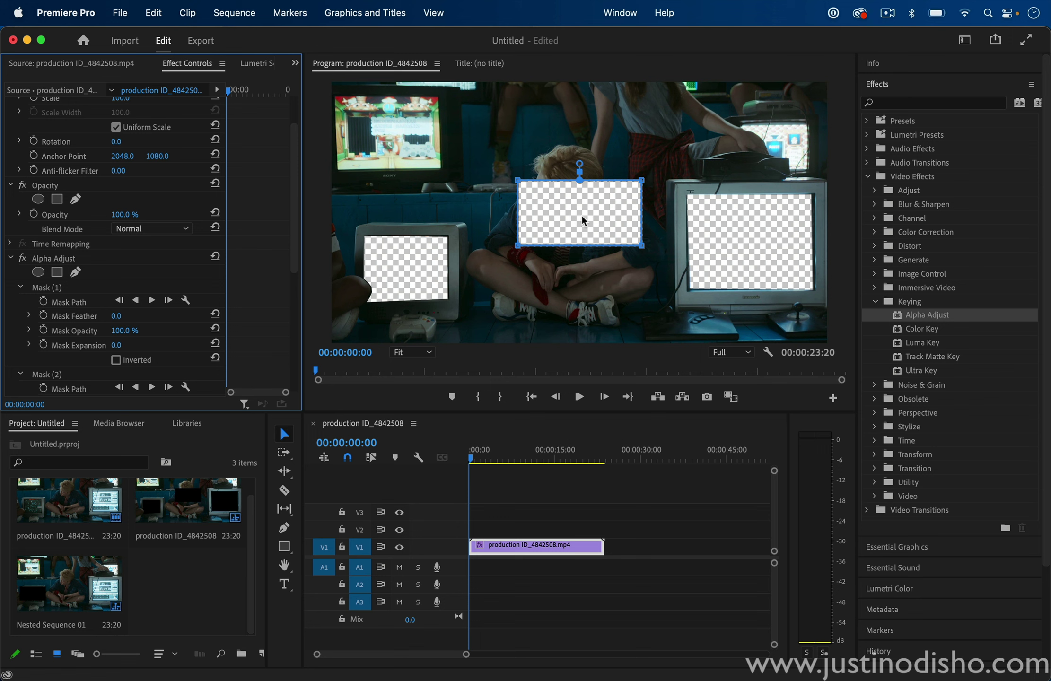
{"action": "left_click_drag", "start_coordinate": [552, 213], "coordinate": [407, 139]}
{"action": "left_click_drag", "start_coordinate": [453, 100], "coordinate": [436, 98]}
{"action": "left_click_drag", "start_coordinate": [453, 160], "coordinate": [442, 167]}
{"action": "left_click_drag", "start_coordinate": [333, 164], "coordinate": [342, 171]}
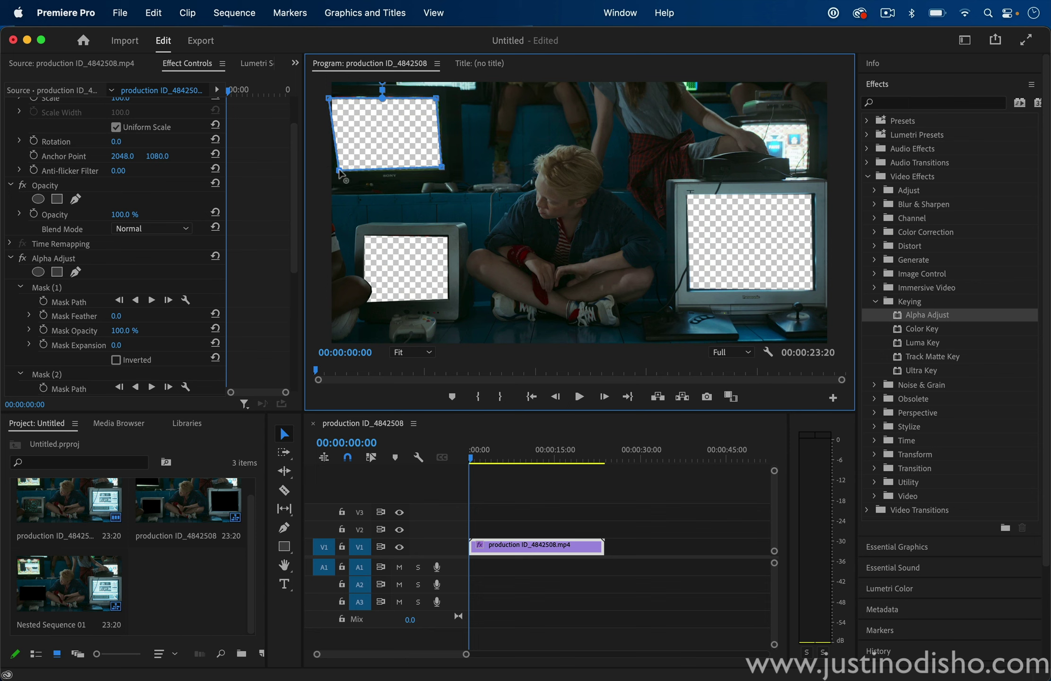
{"action": "left_click_drag", "start_coordinate": [331, 101], "coordinate": [334, 96]}
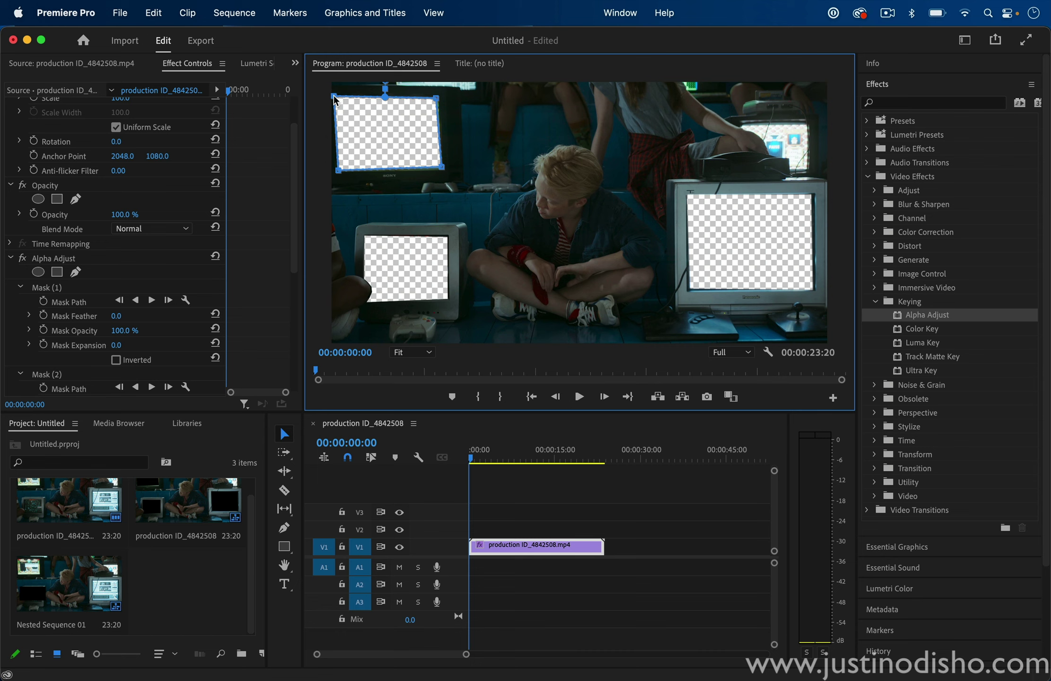
{"action": "left_click", "coordinate": [194, 261]}
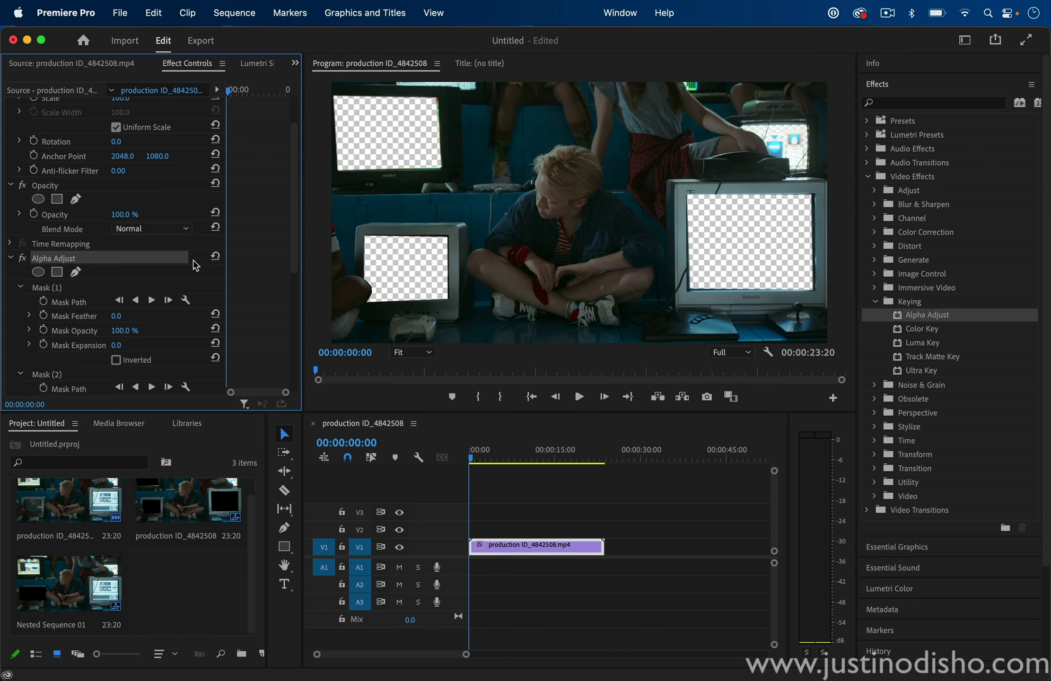
- Track Mask (1) forward through the clip so it follows the lower-left screen
{"action": "left_click_drag", "start_coordinate": [505, 454], "coordinate": [464, 454]}
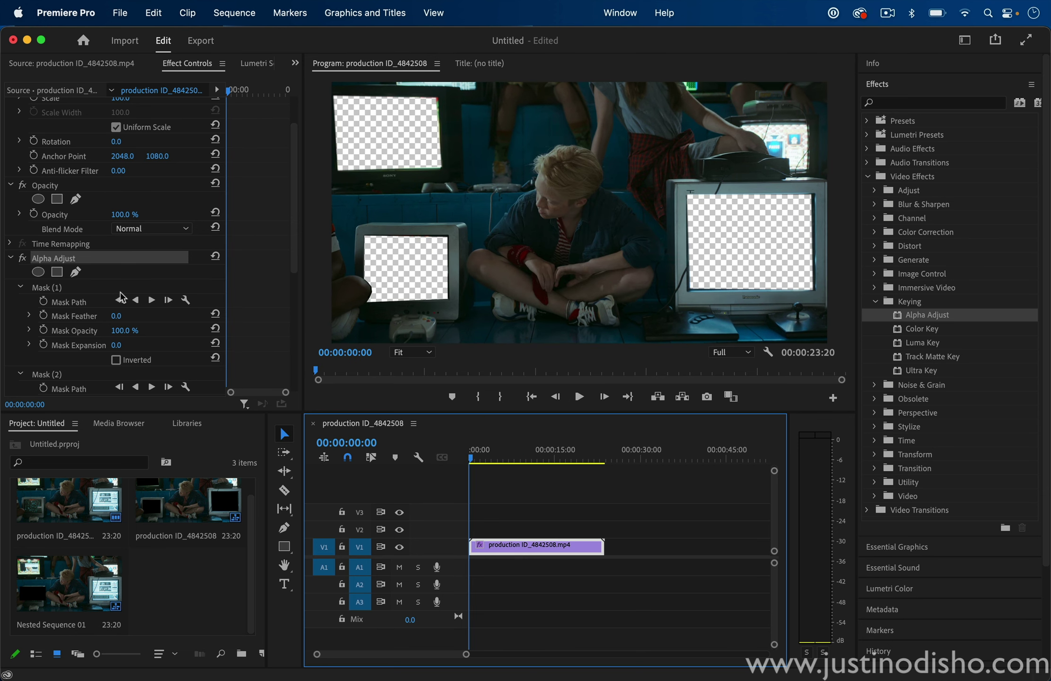
{"action": "left_click", "coordinate": [64, 288]}
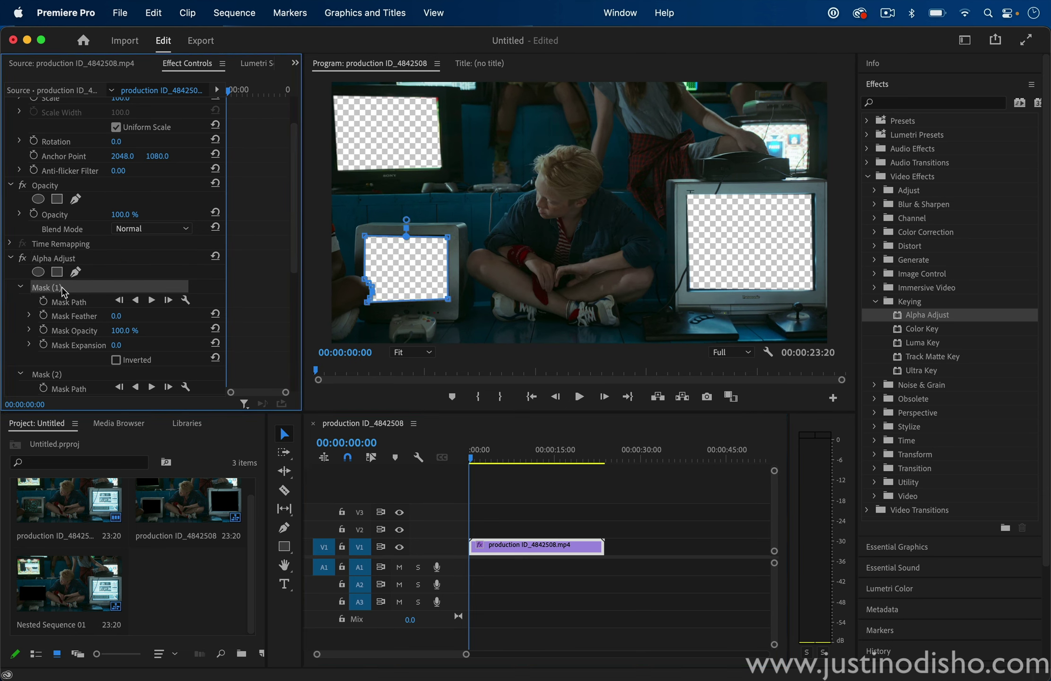
{"action": "left_click", "coordinate": [151, 302]}
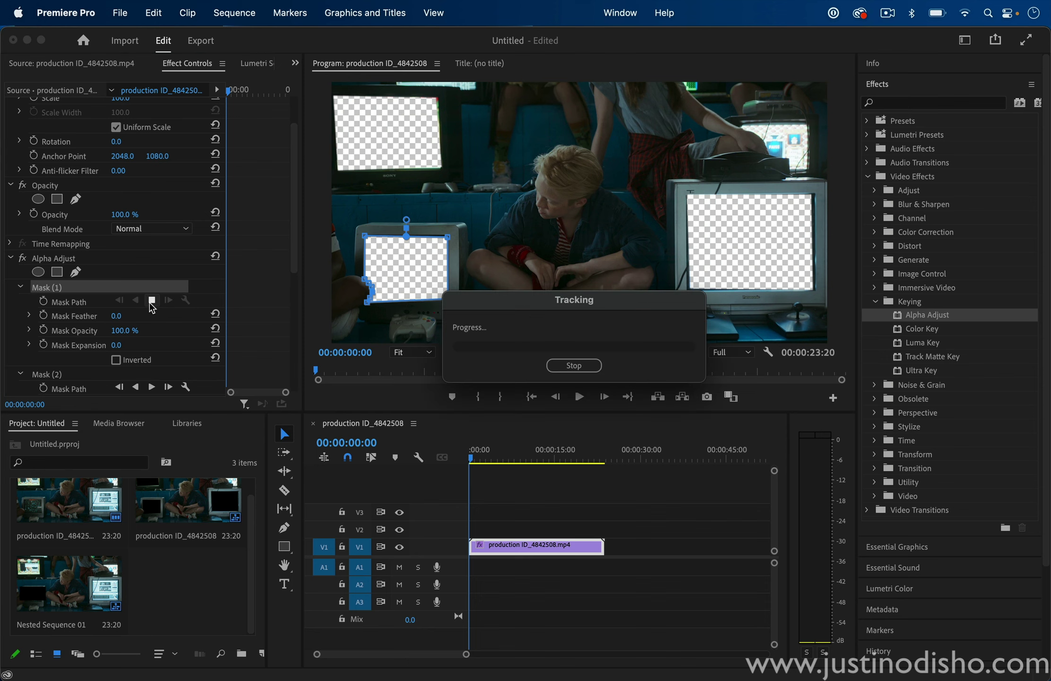
{"action": "scroll", "coordinate": [157, 188], "scroll_direction": "down", "scroll_amount": 3}
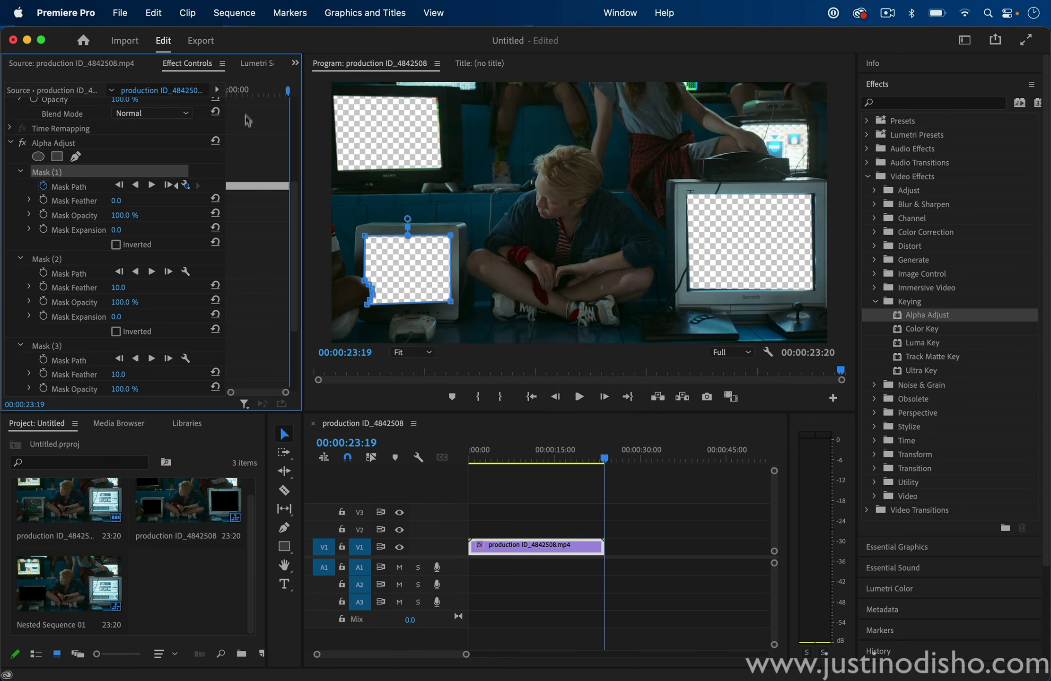
{"action": "left_click_drag", "start_coordinate": [258, 138], "coordinate": [208, 243]}
- Check the tracking at 00:00:17:12, then play back from the sequence start
{"action": "left_click", "coordinate": [569, 458]}
{"action": "left_click_drag", "start_coordinate": [569, 459], "coordinate": [412, 455]}
{"action": "left_click", "coordinate": [478, 488]}
{"action": "key", "text": "space"}
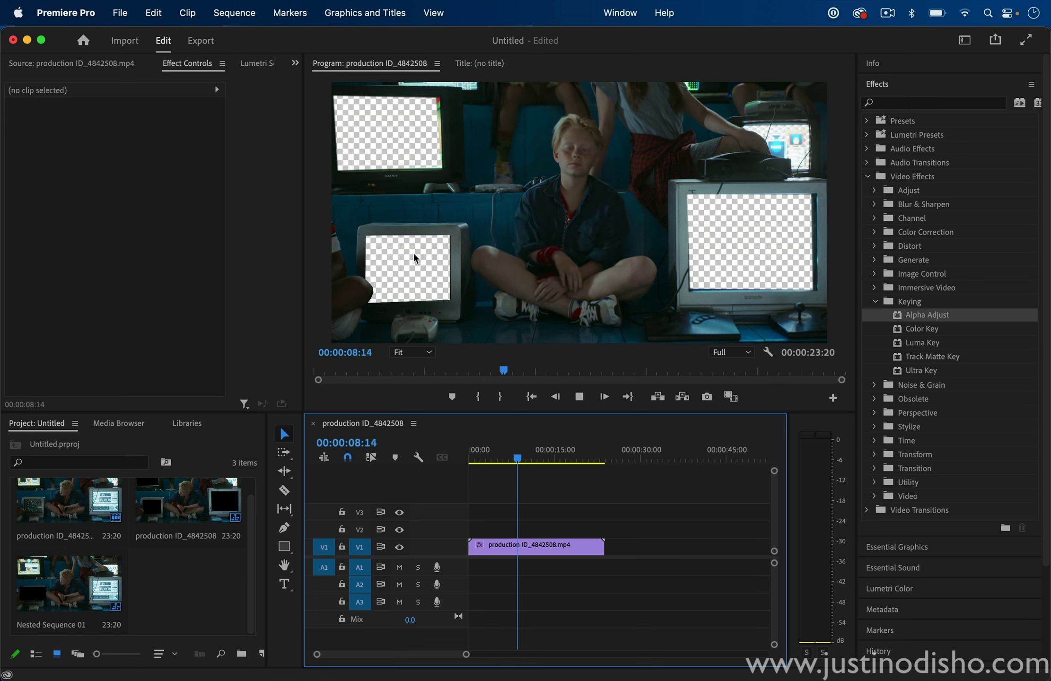
- Stop playback and turn off the Program monitor's Transparency Grid
{"action": "left_click", "coordinate": [578, 397]}
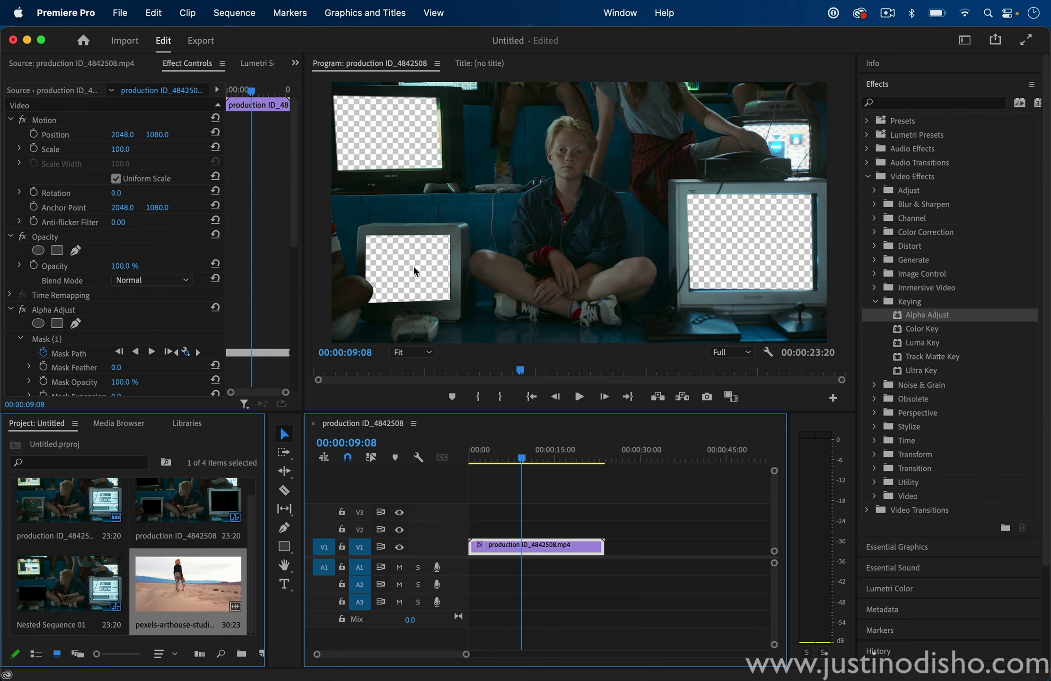
{"action": "left_click", "coordinate": [768, 352]}
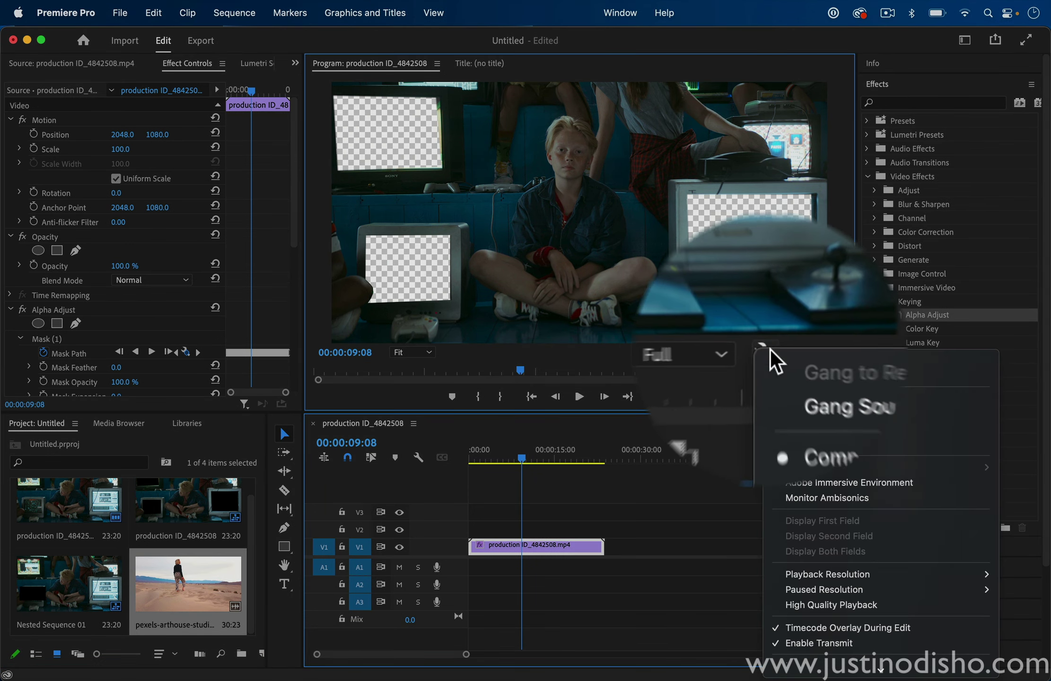
{"action": "scroll", "coordinate": [880, 473], "scroll_direction": "down", "scroll_amount": 7}
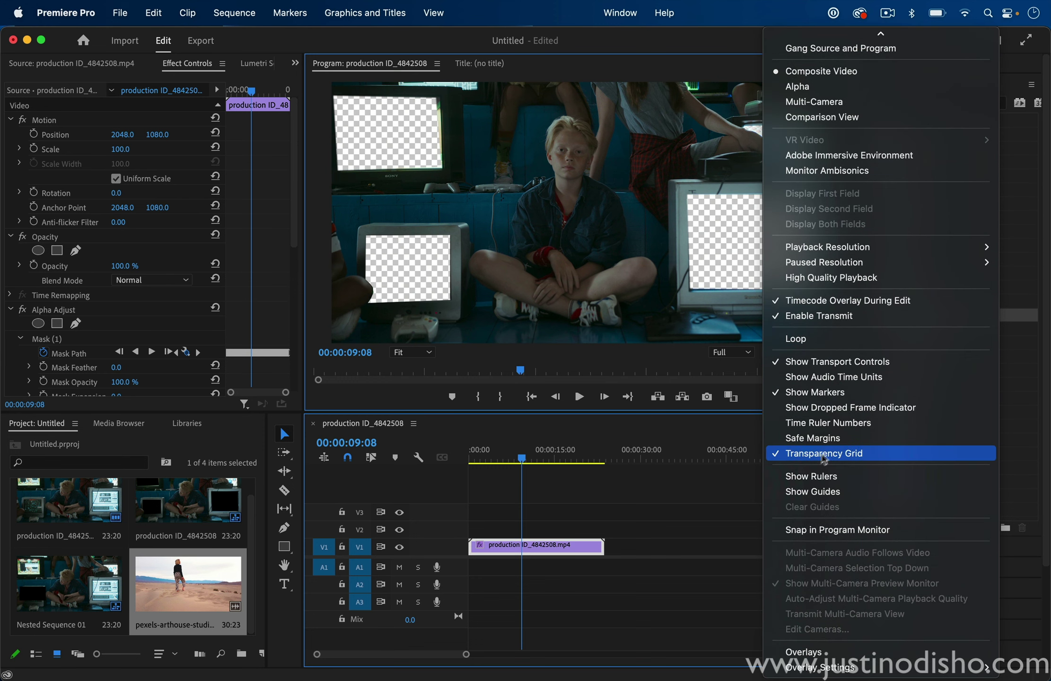
{"action": "left_click", "coordinate": [806, 455]}
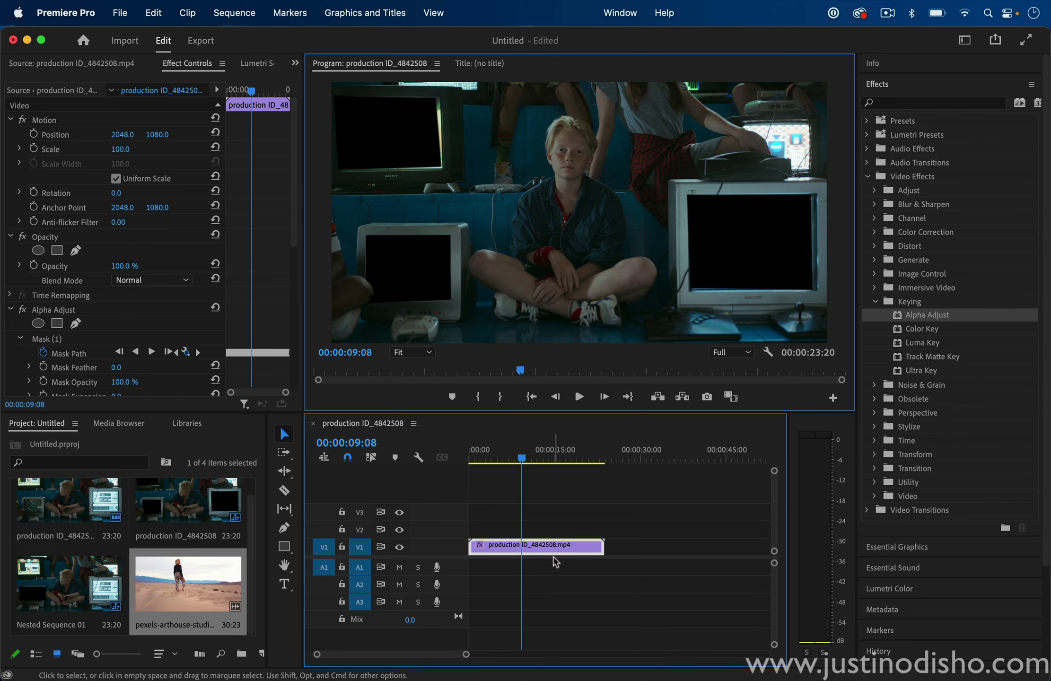
- Move the CRT clip to V2, put pexels-arthouse-studio-8489108.mp4 on V1, and play from the start
{"action": "left_click_drag", "start_coordinate": [554, 544], "coordinate": [548, 533]}
{"action": "left_click_drag", "start_coordinate": [198, 573], "coordinate": [447, 546]}
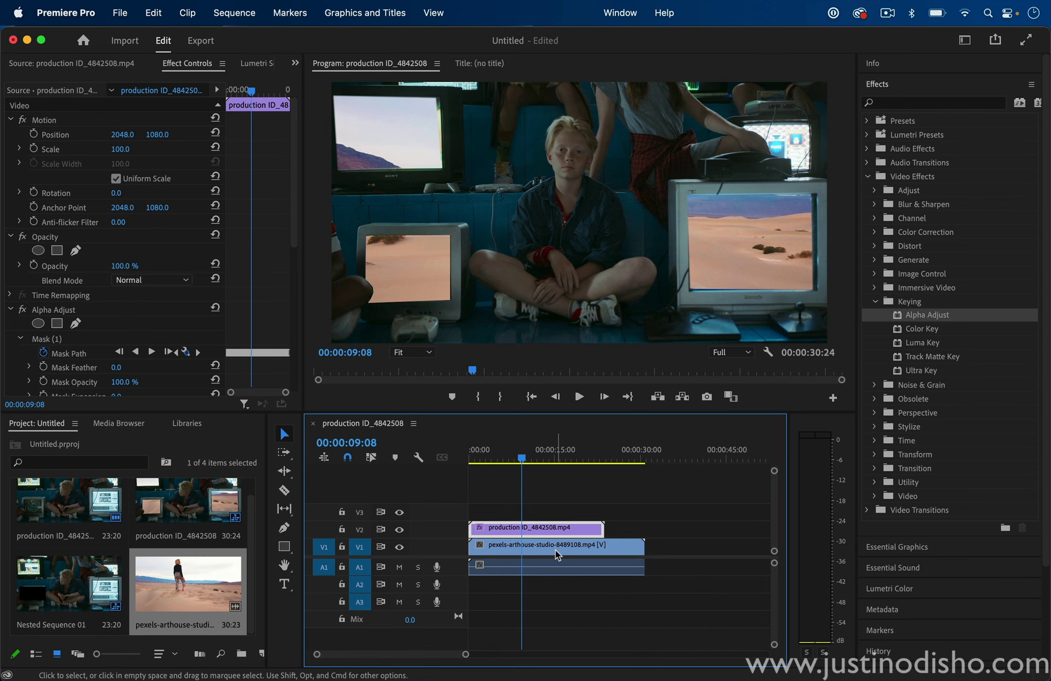
{"action": "key", "text": "Home"}
{"action": "key", "text": "space"}
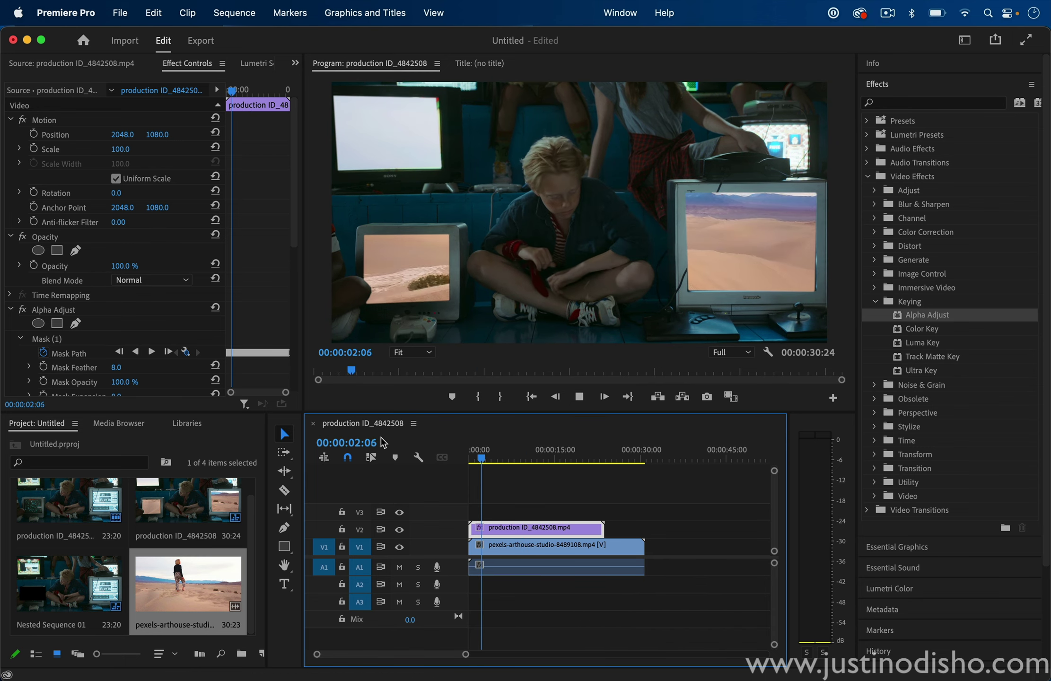
{"action": "key", "text": "Home"}
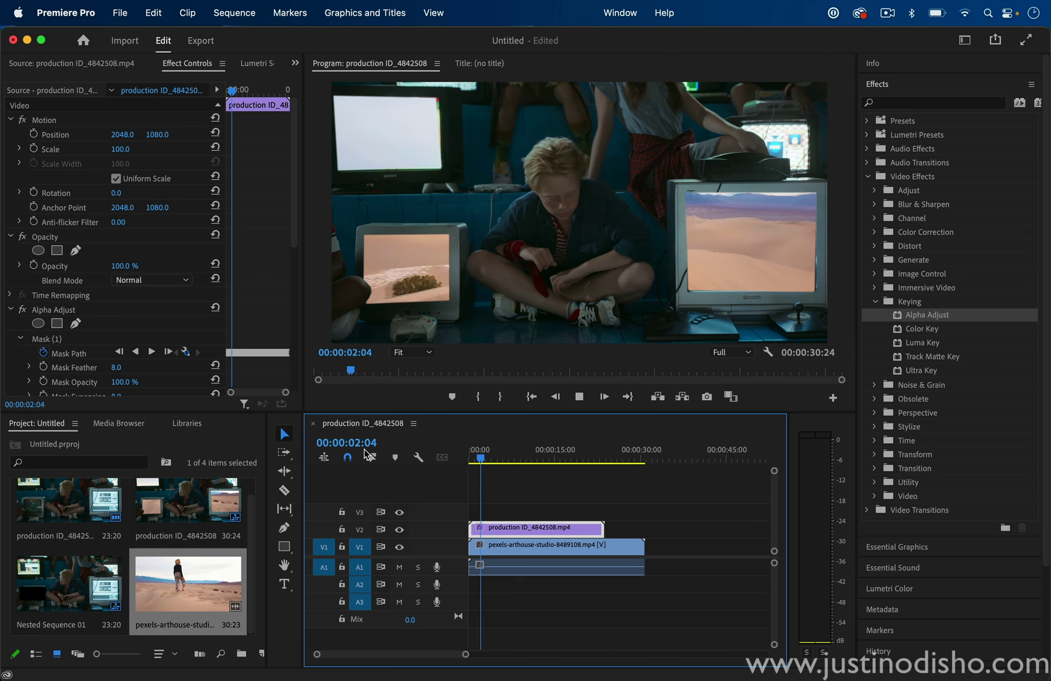